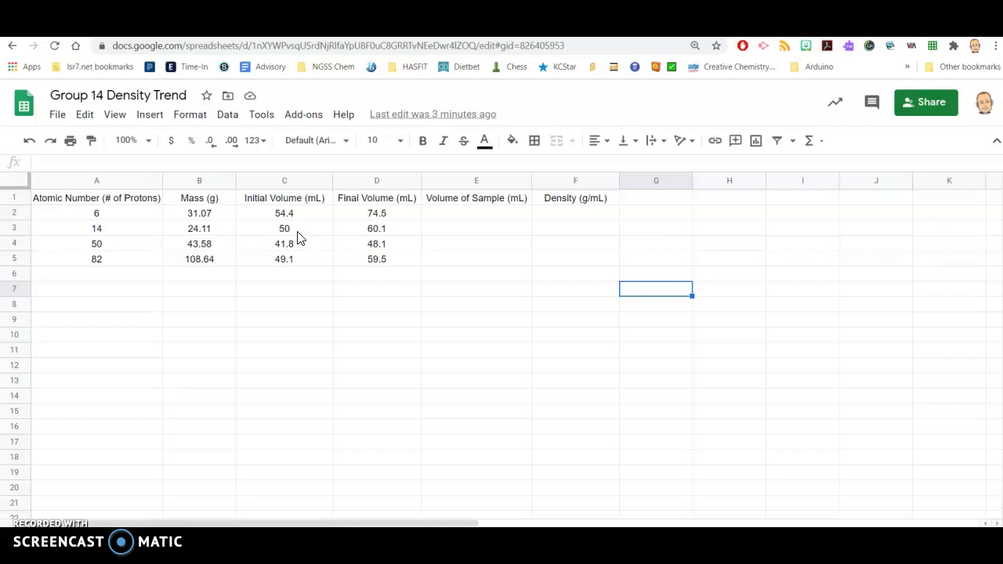
Step: Display the initial volume in C3 with one decimal place
click(296, 235)
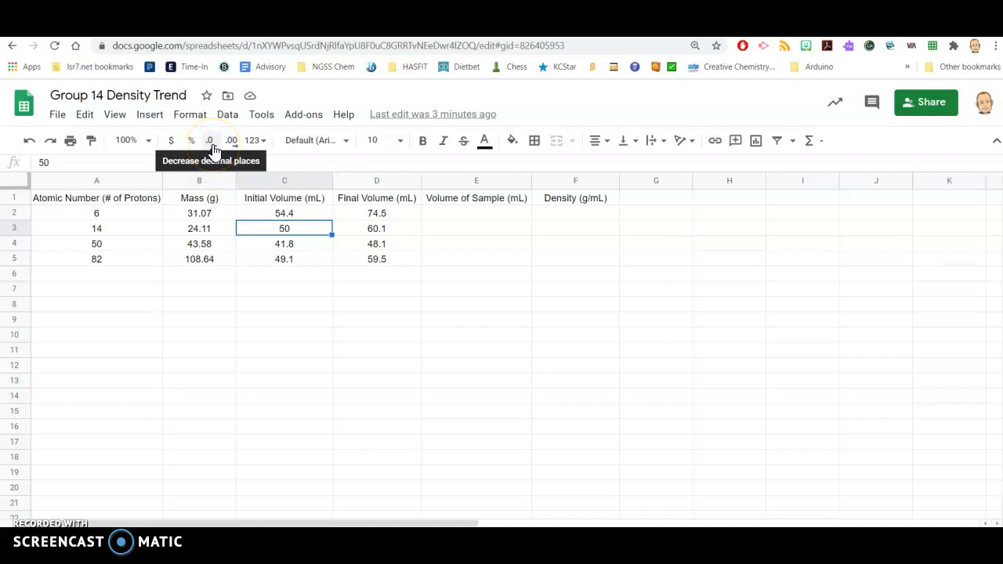
click(233, 144)
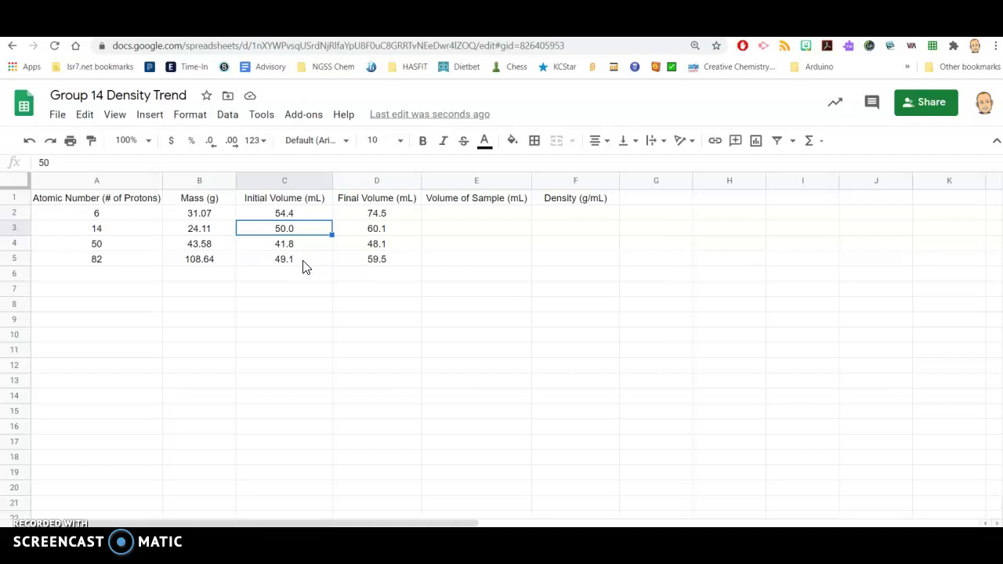
Step: Calculate the sample volume in E2 with the formula =D2-C2 and fill it down through E5
click(444, 218)
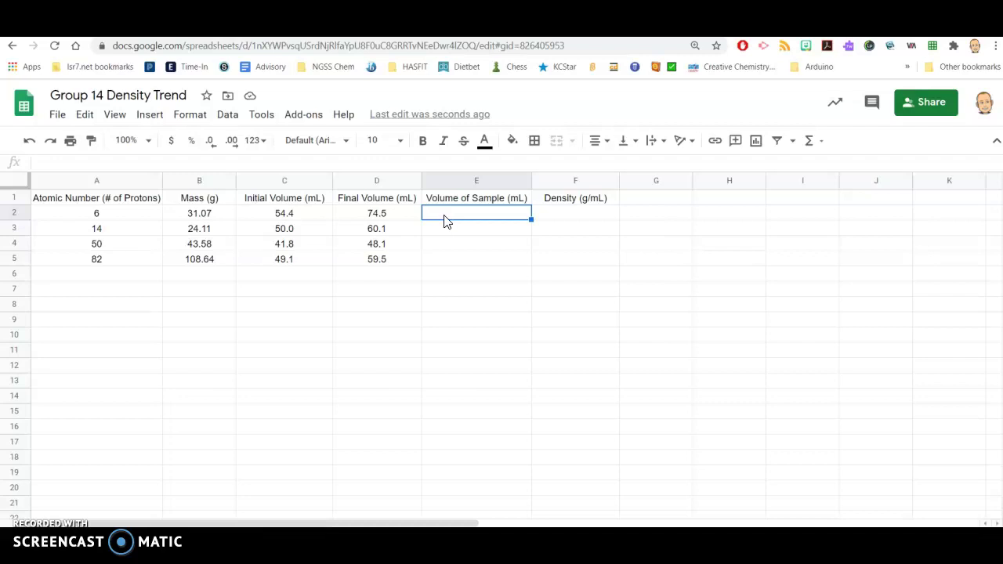
text(=)
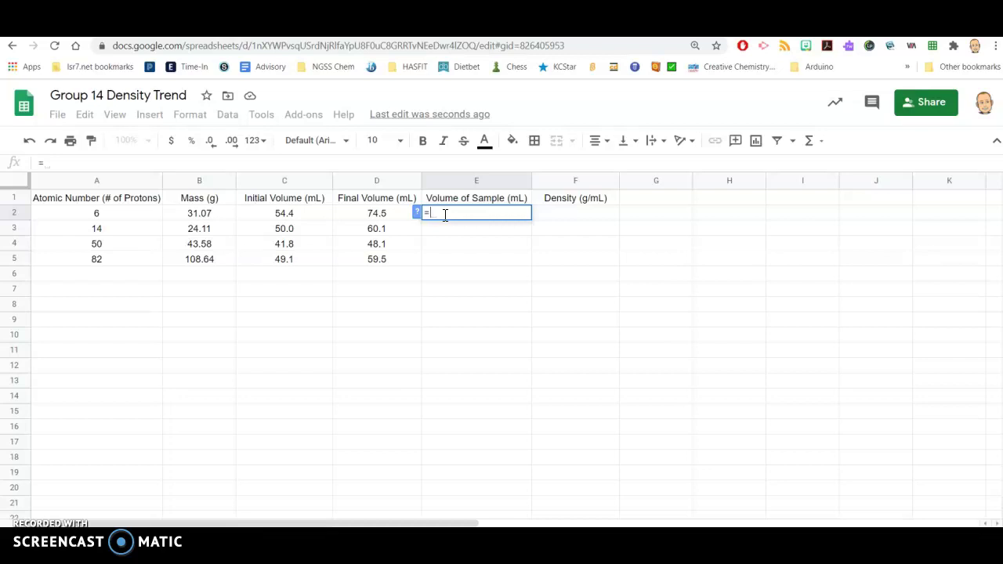
click(378, 216)
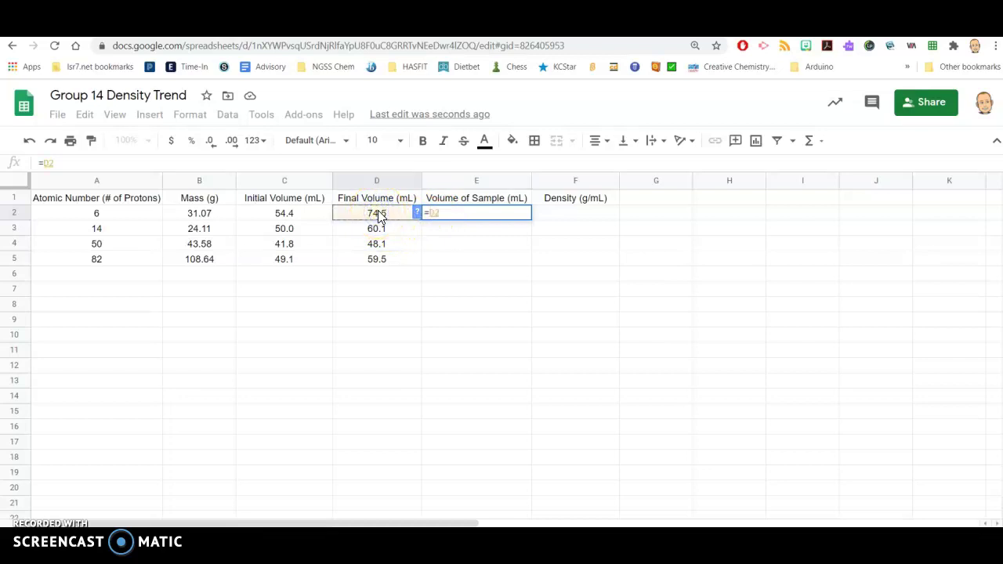
text(-)
click(295, 220)
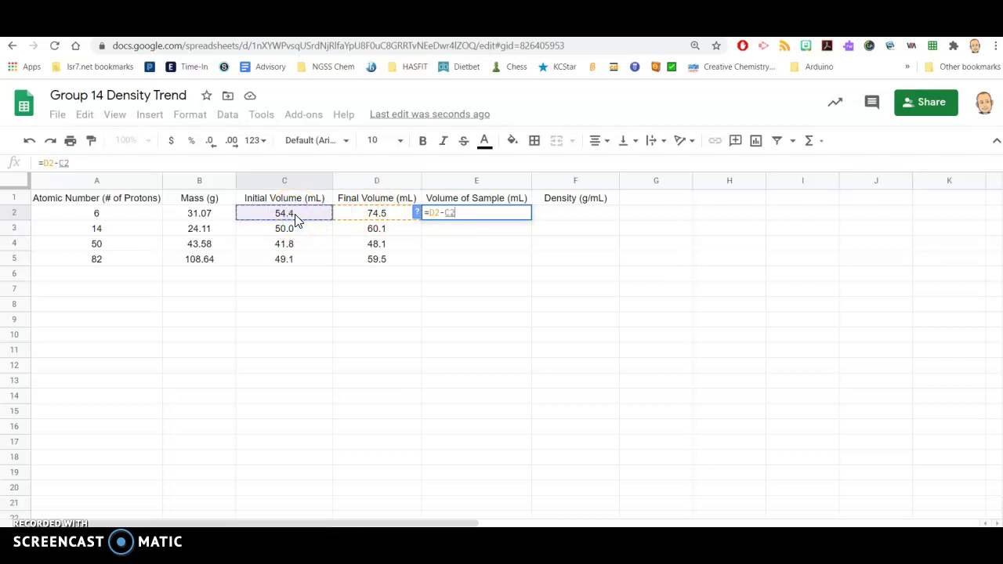
key(Return)
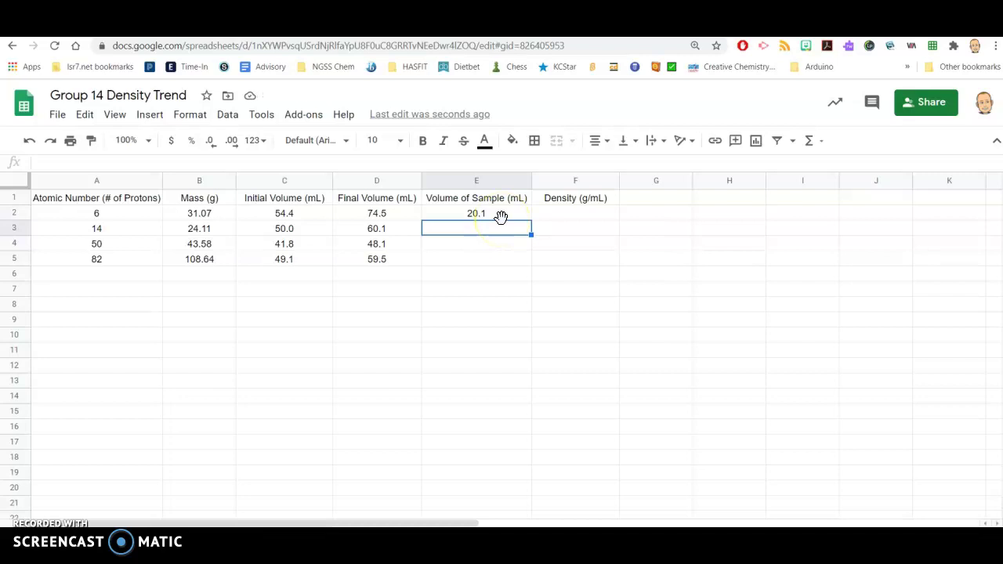
click(503, 216)
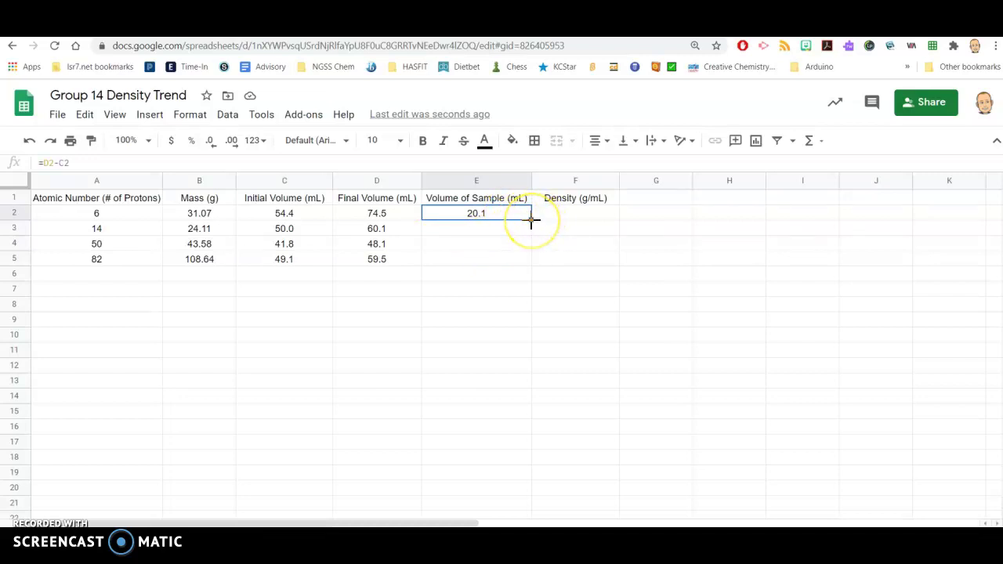
drag(531, 219, 526, 258)
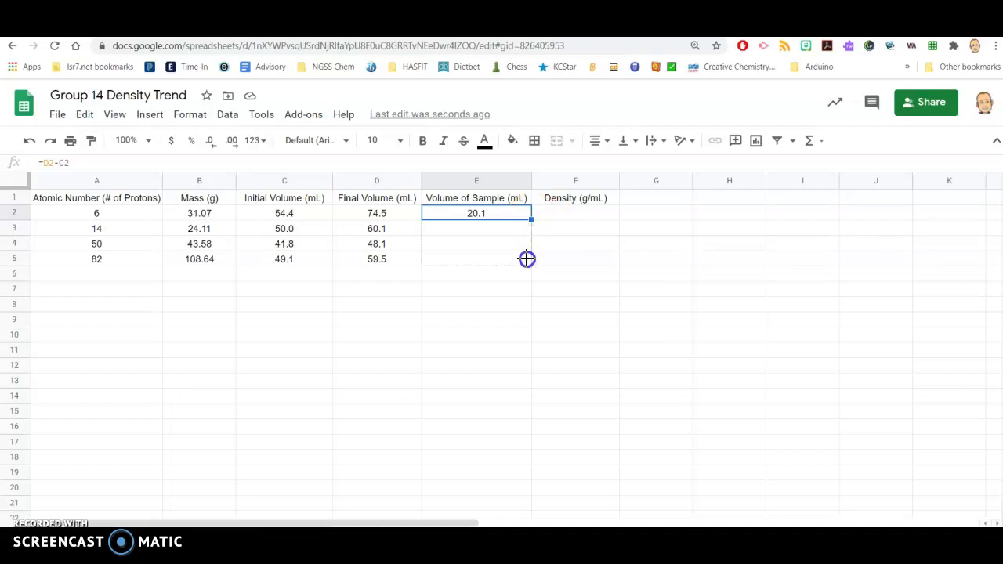
drag(527, 258, 526, 259)
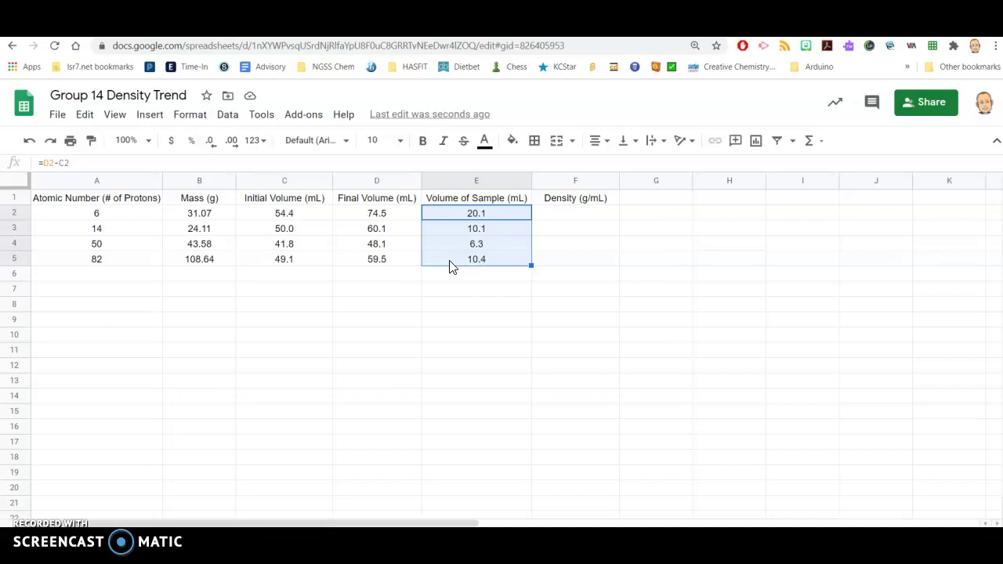
Step: Calculate the density in F2 with the formula =B2/E2 and fill it down through F5
click(560, 219)
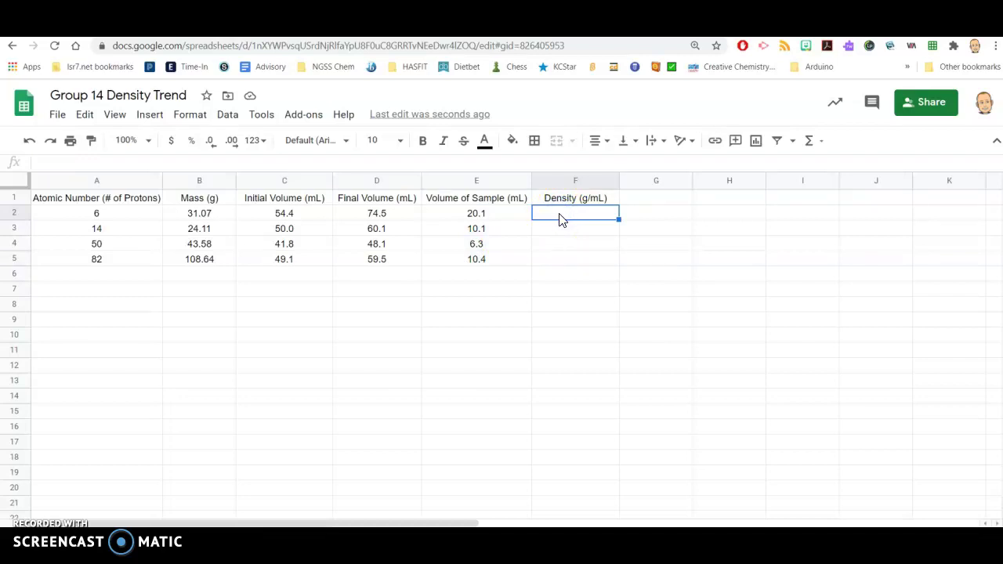
text(=)
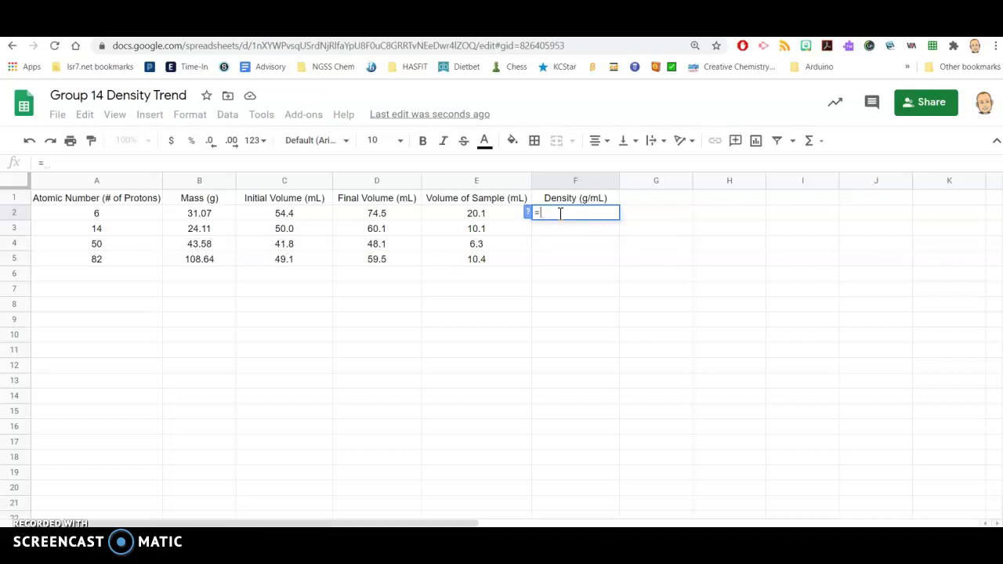
click(201, 219)
text(/)
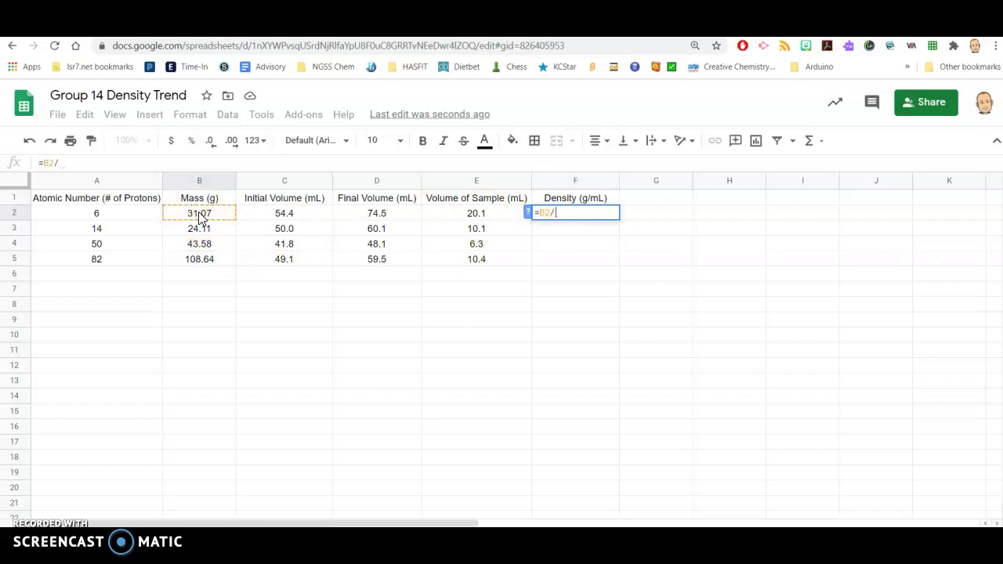
click(489, 220)
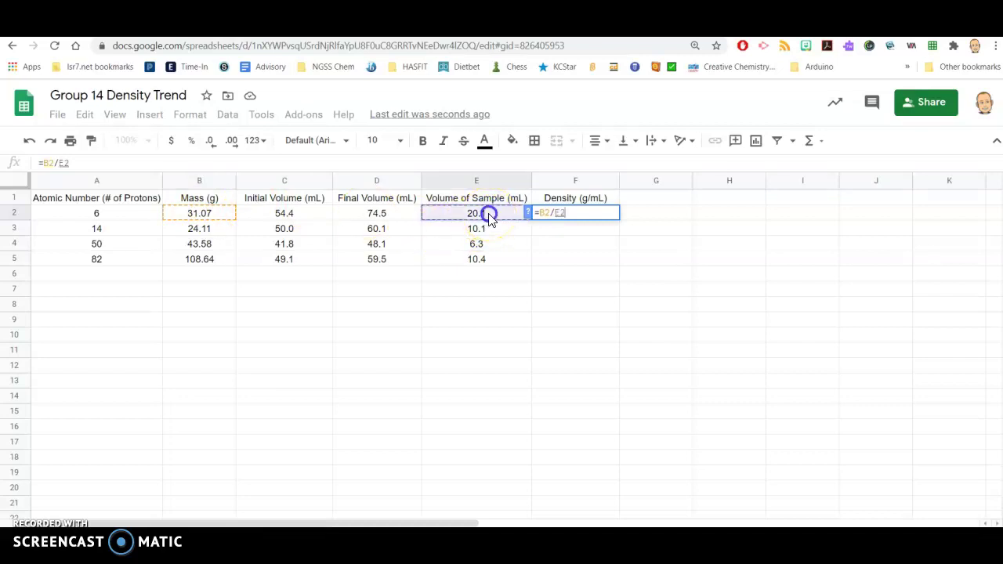
key(Return)
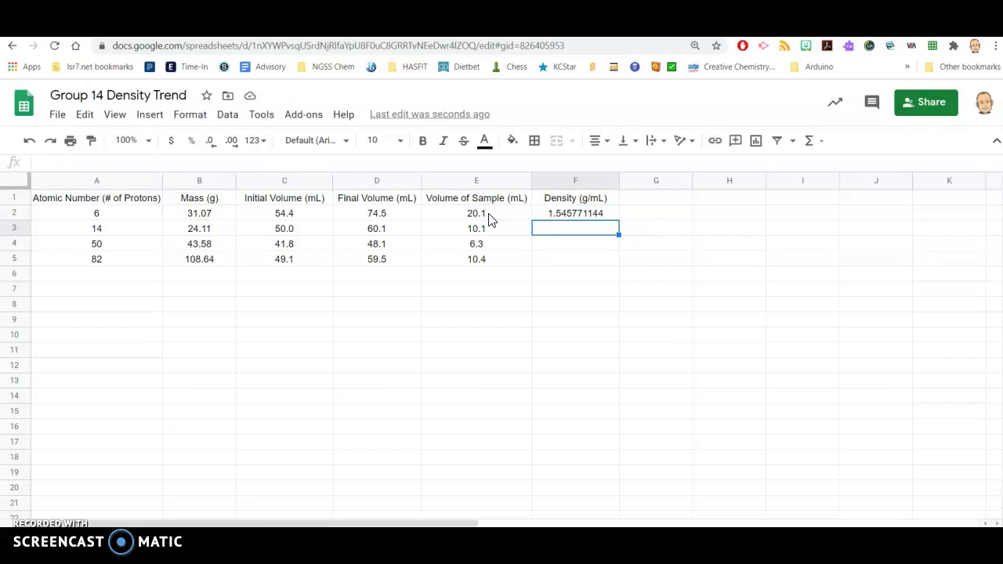
click(574, 216)
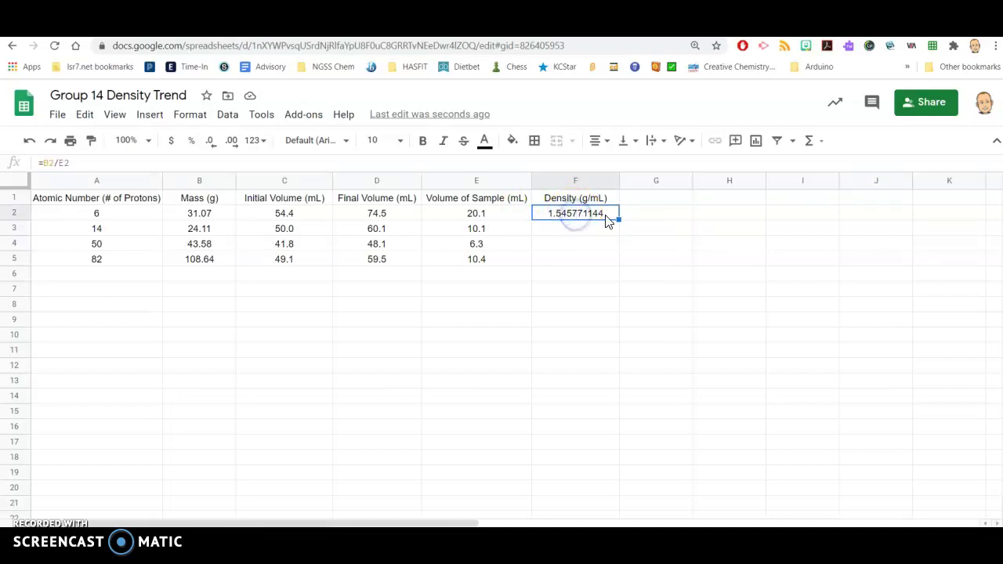
drag(618, 220, 620, 258)
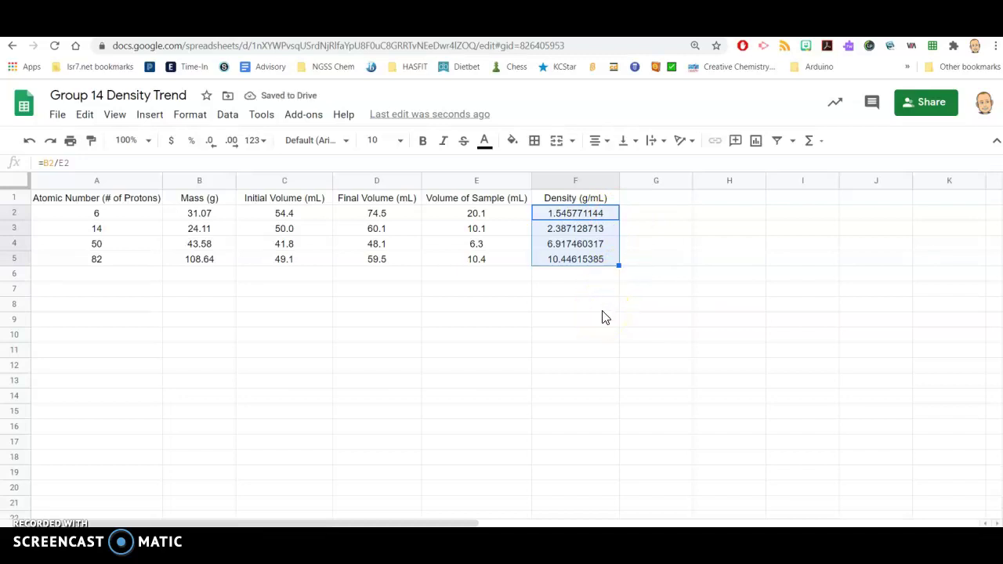
Step: Reduce the density values in F2:F5 to two decimal places
click(210, 141)
click(210, 141)
click(210, 141)
click(210, 141)
click(210, 141)
click(212, 145)
click(211, 144)
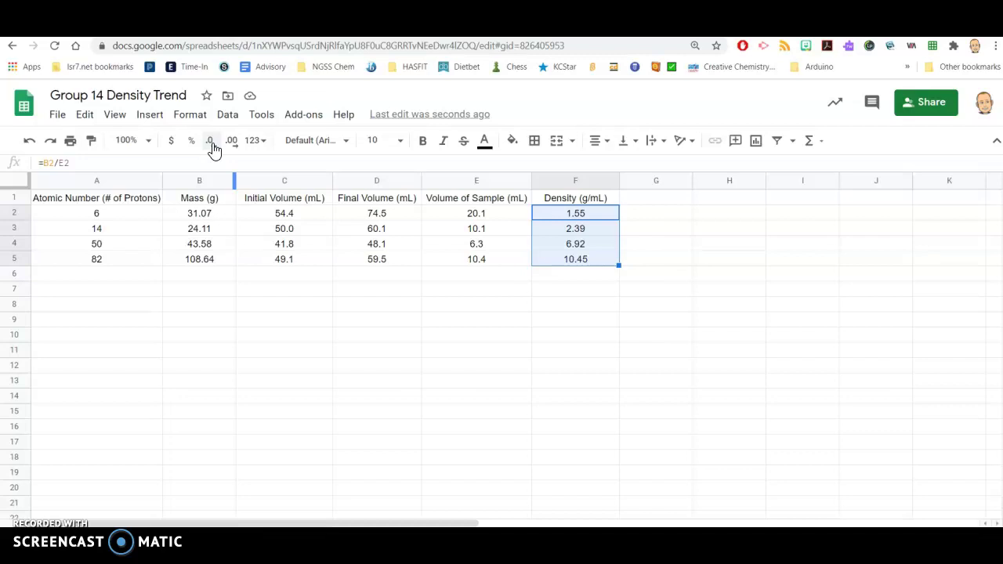
Step: Insert a chart based on the Atomic Number column A and the Density column F
click(106, 183)
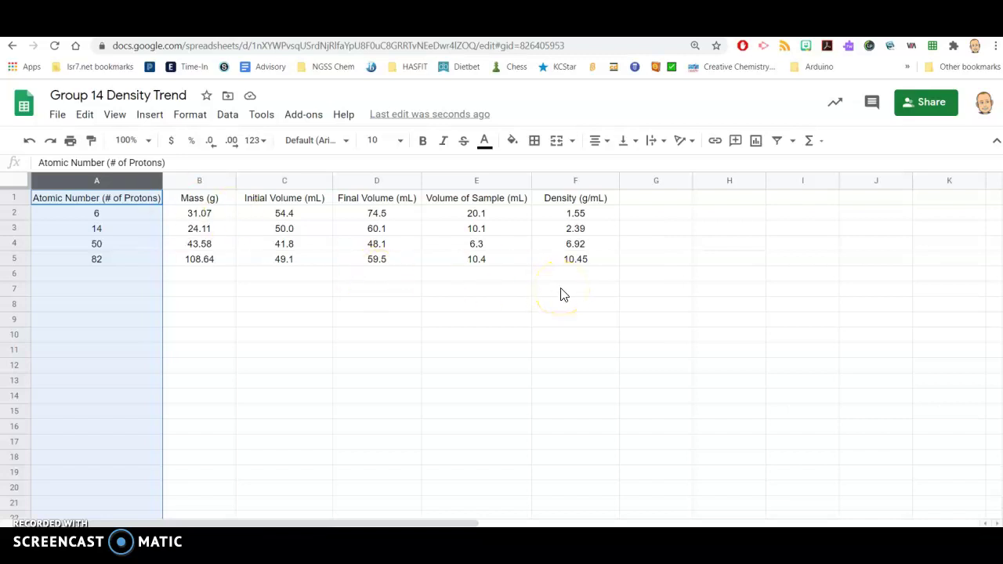
ctrl+click(578, 181)
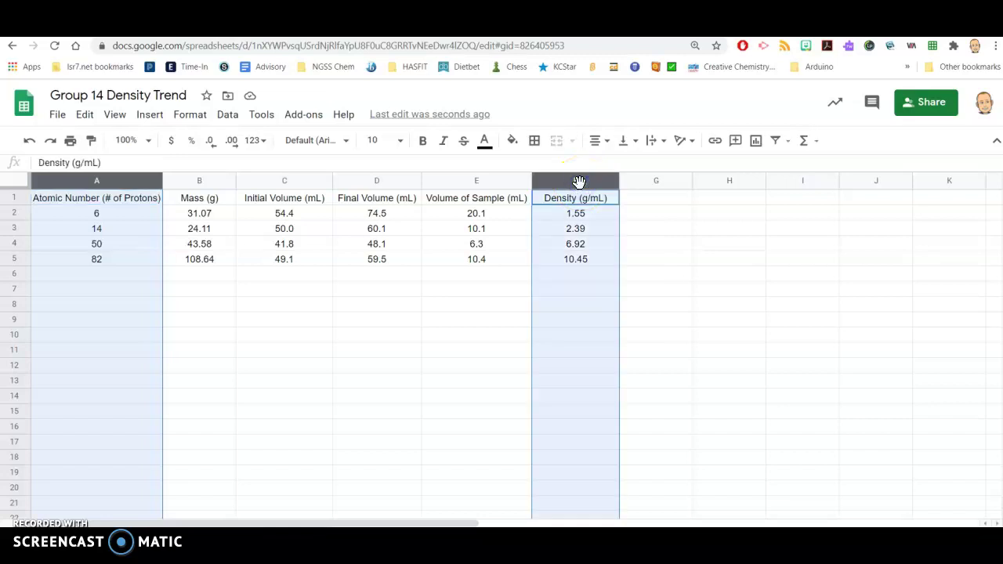
click(150, 116)
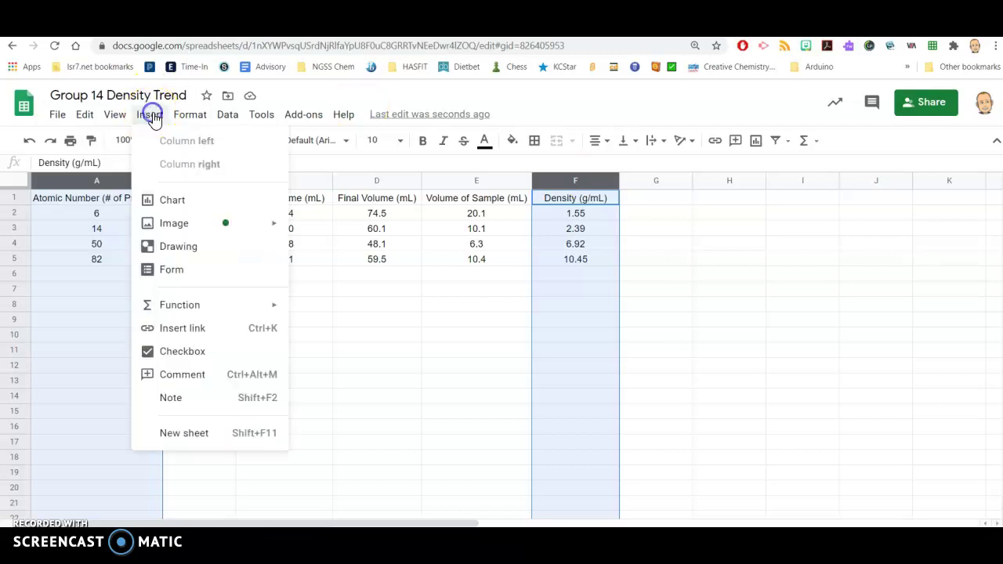
click(189, 204)
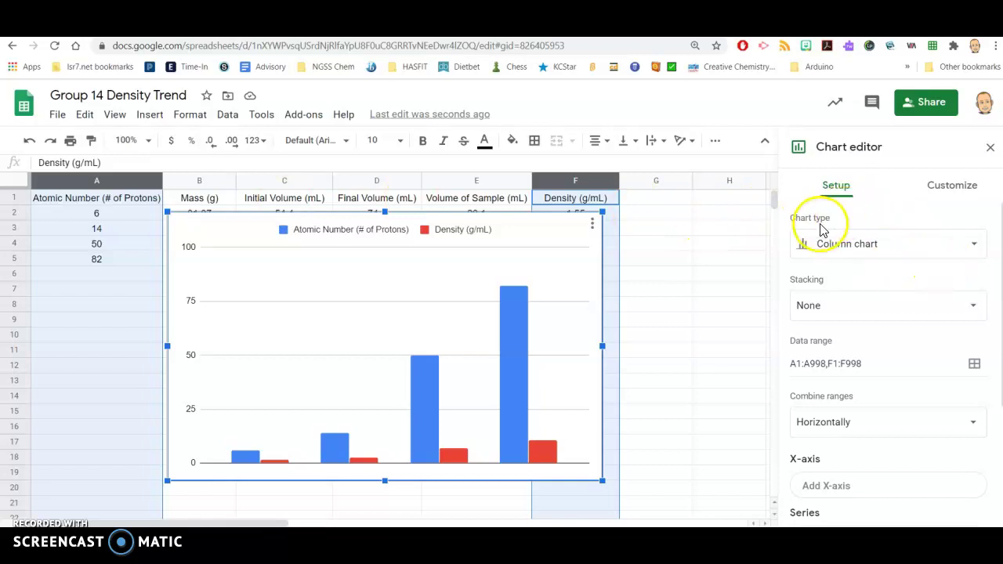
Step: Change the chart to a scatter chart and use column A as labels
click(972, 244)
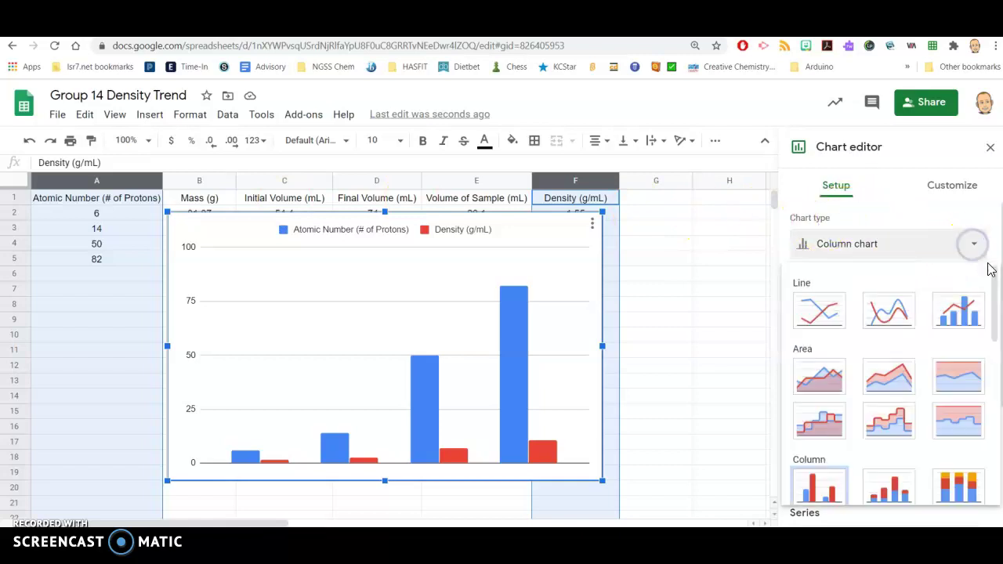
drag(993, 305, 996, 392)
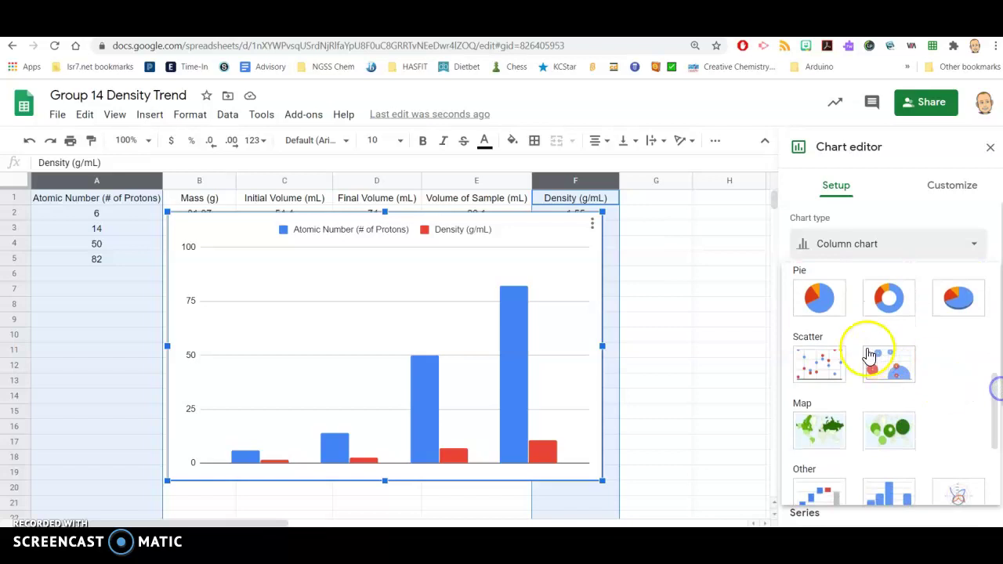
click(822, 363)
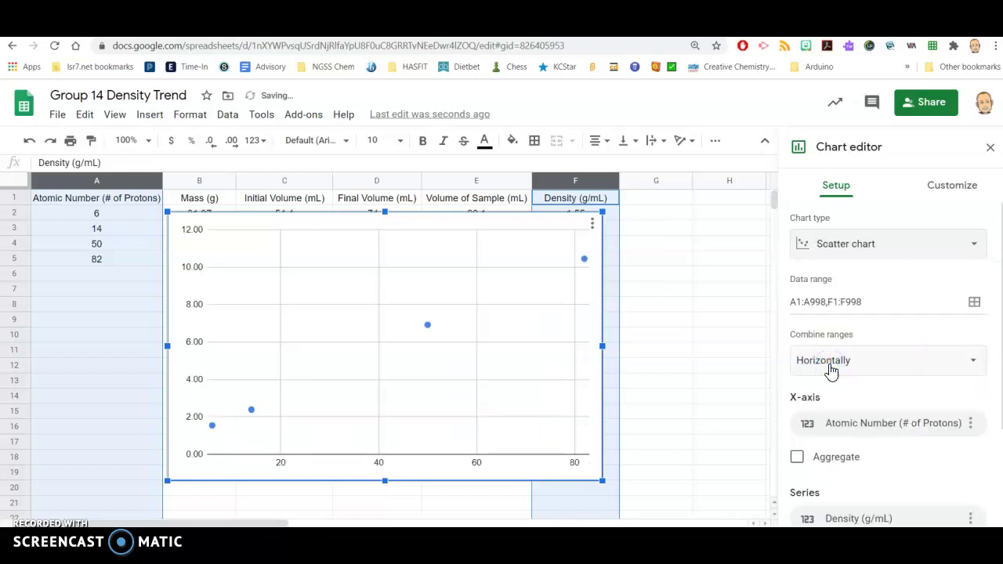
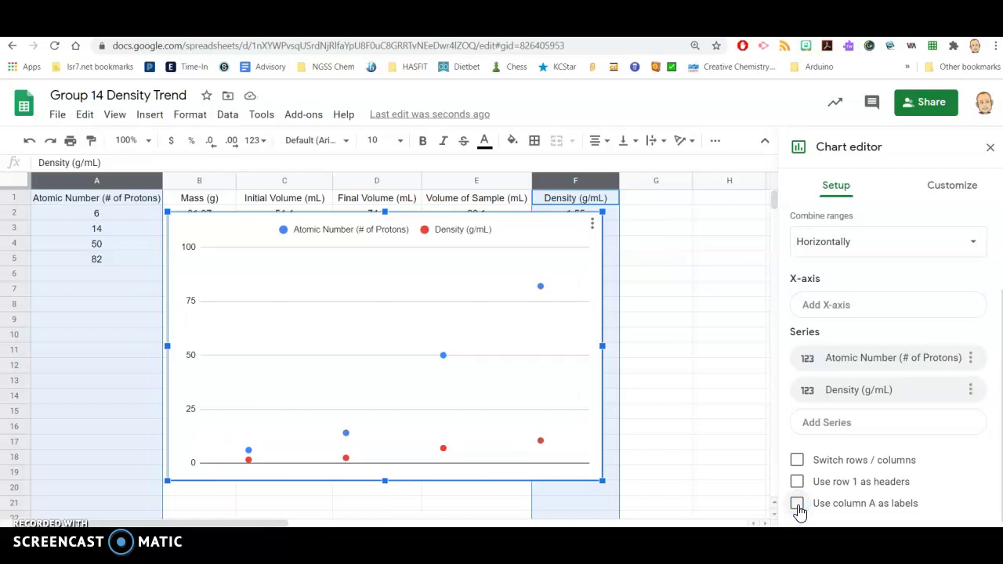
click(797, 504)
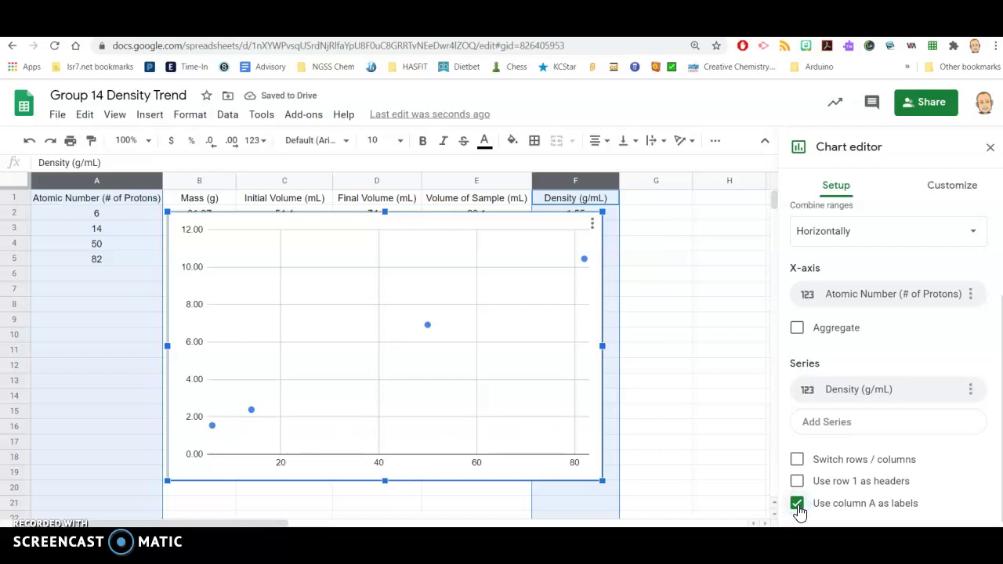
Step: Set the chart title to "Density of Group 14 Elements"
click(956, 195)
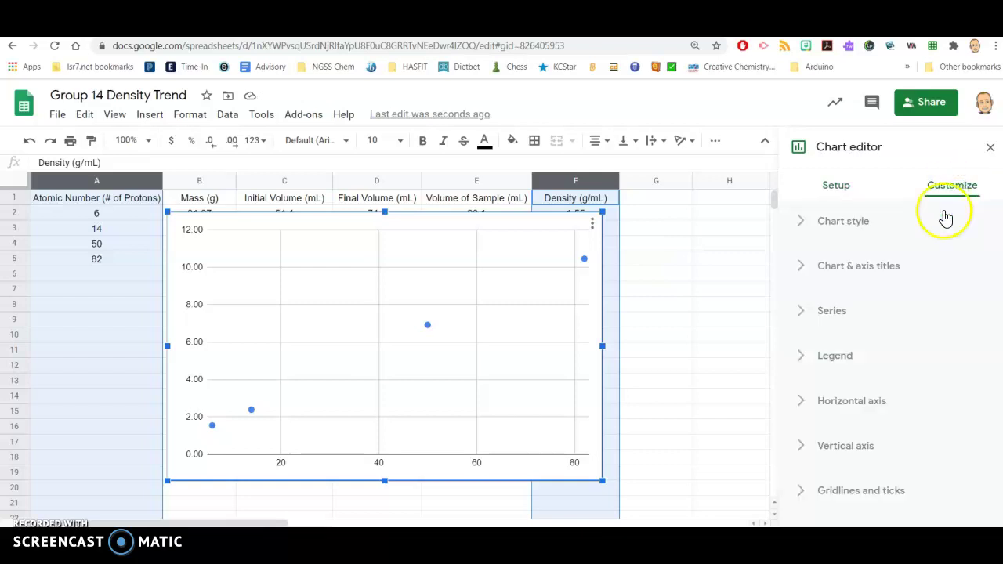
click(882, 268)
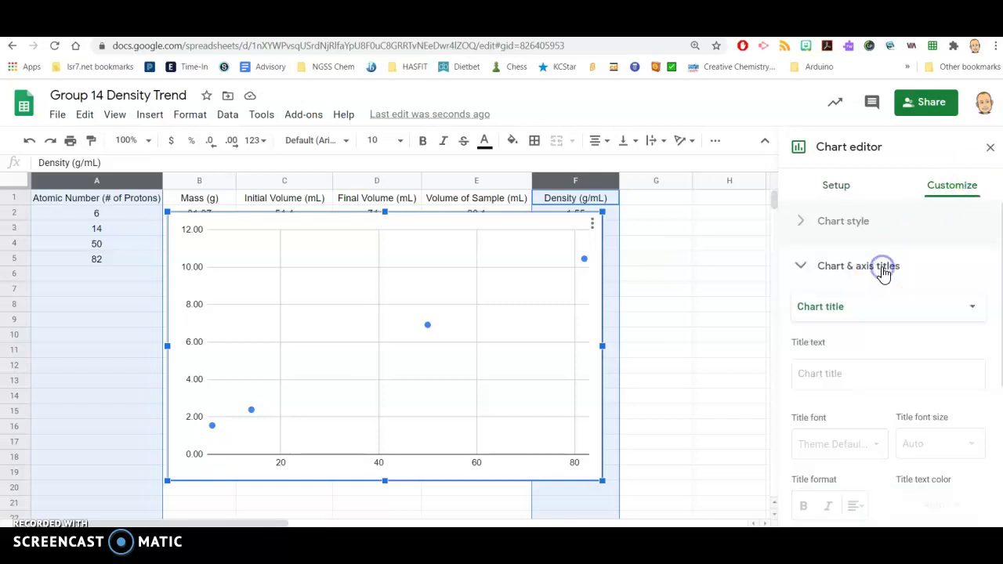
click(839, 379)
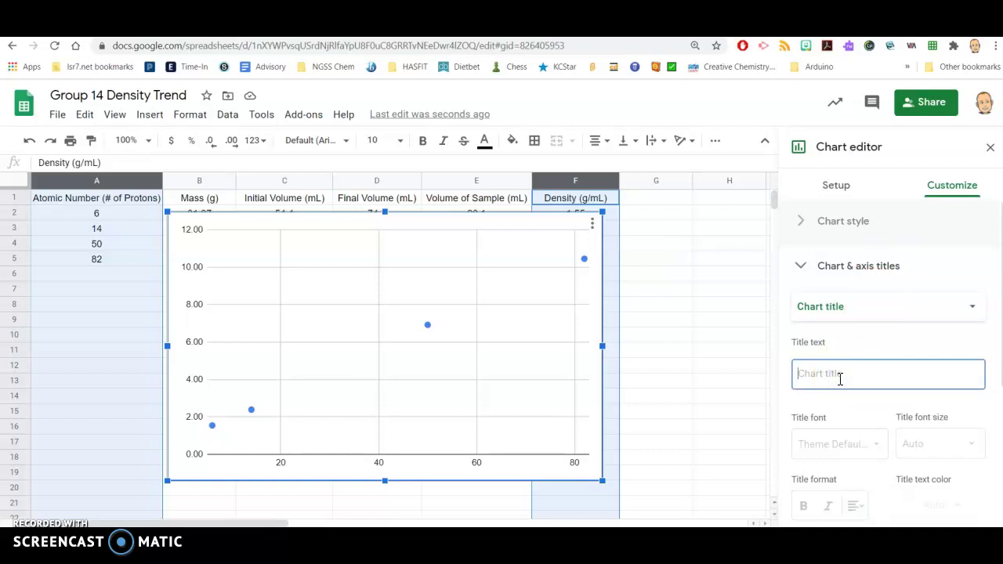
text(G)
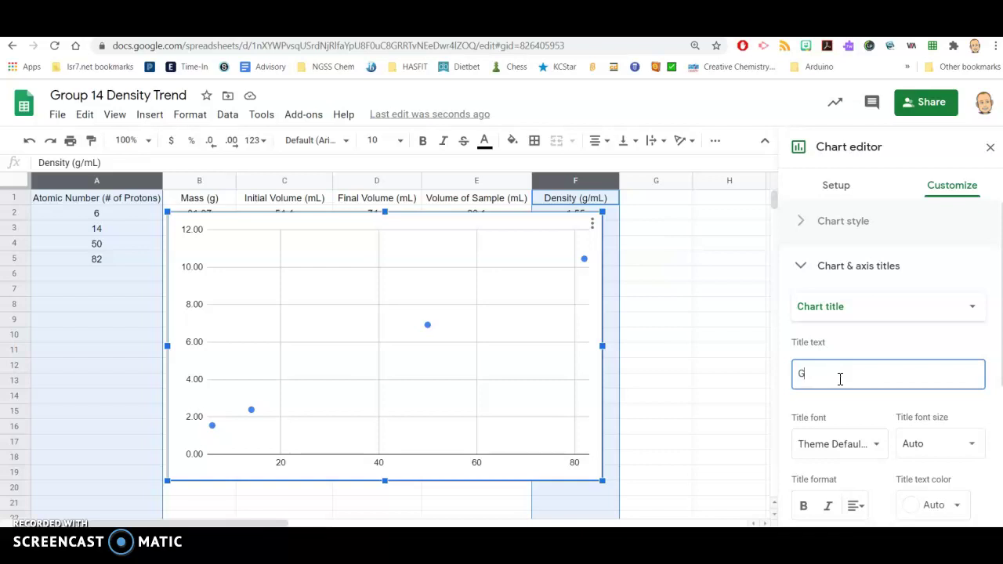
key(BackSpace)
text(Dens)
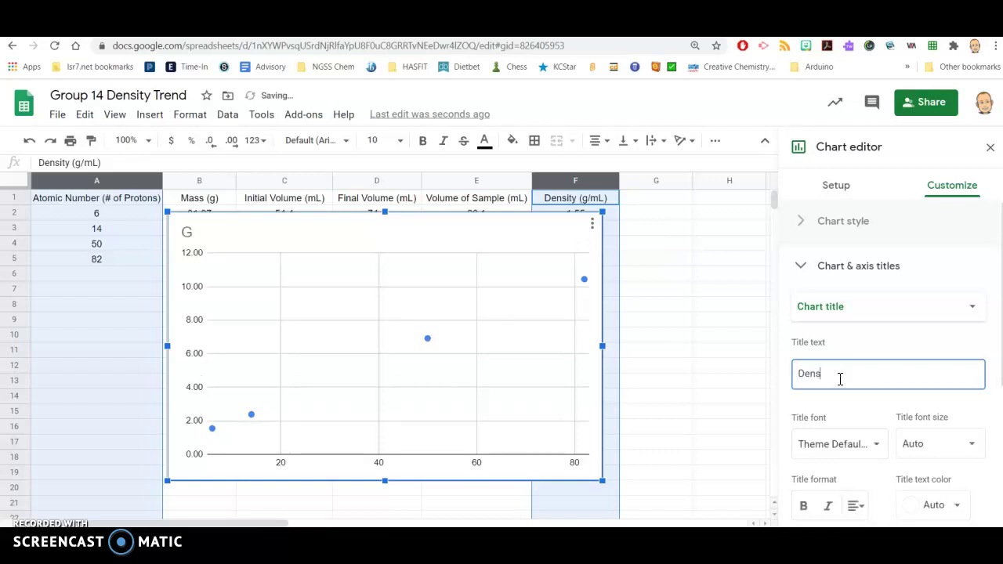
text(ity of Group )
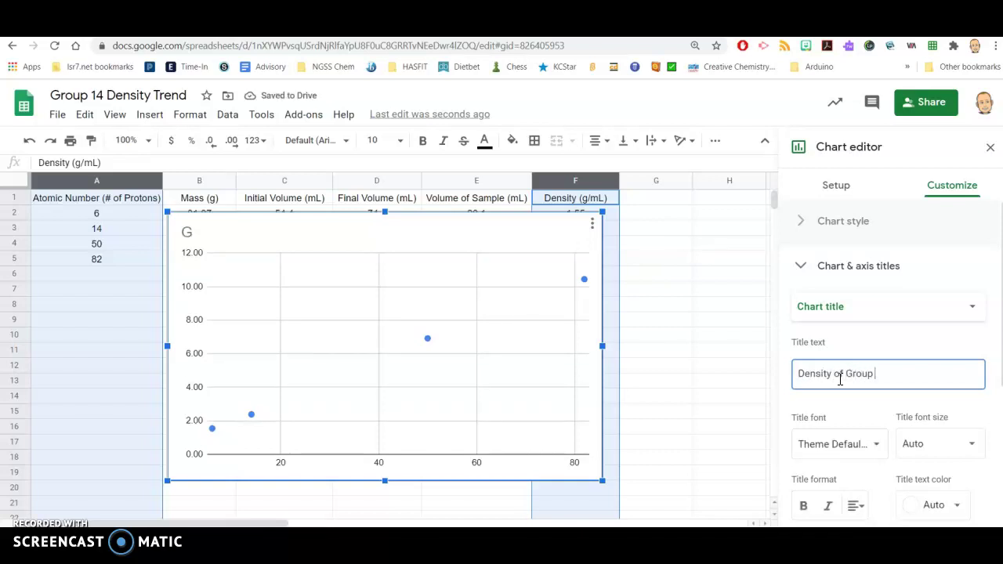
text(14 Elements)
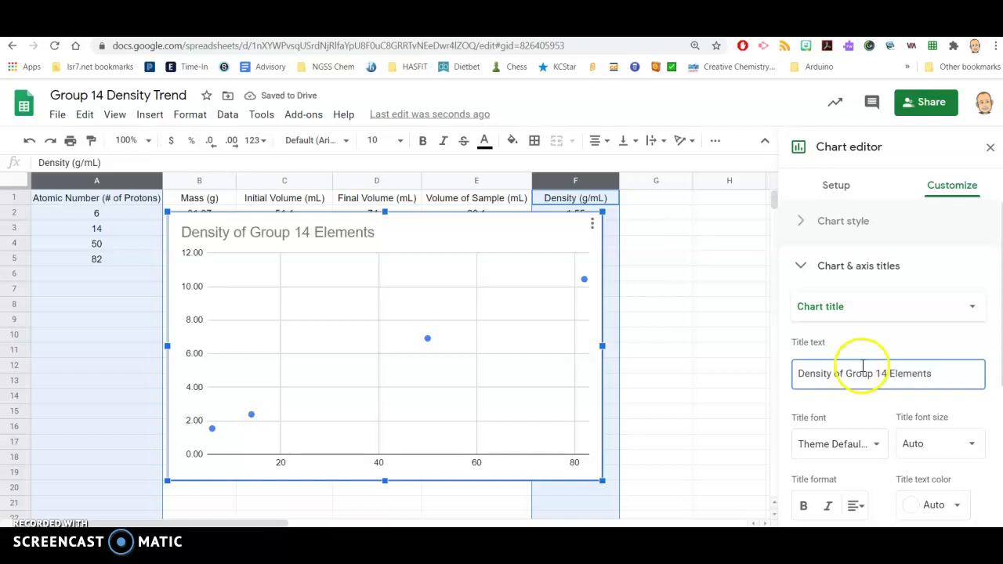
Step: Set the chart's horizontal axis title to "Atomic Number (# of Protons)"
click(972, 308)
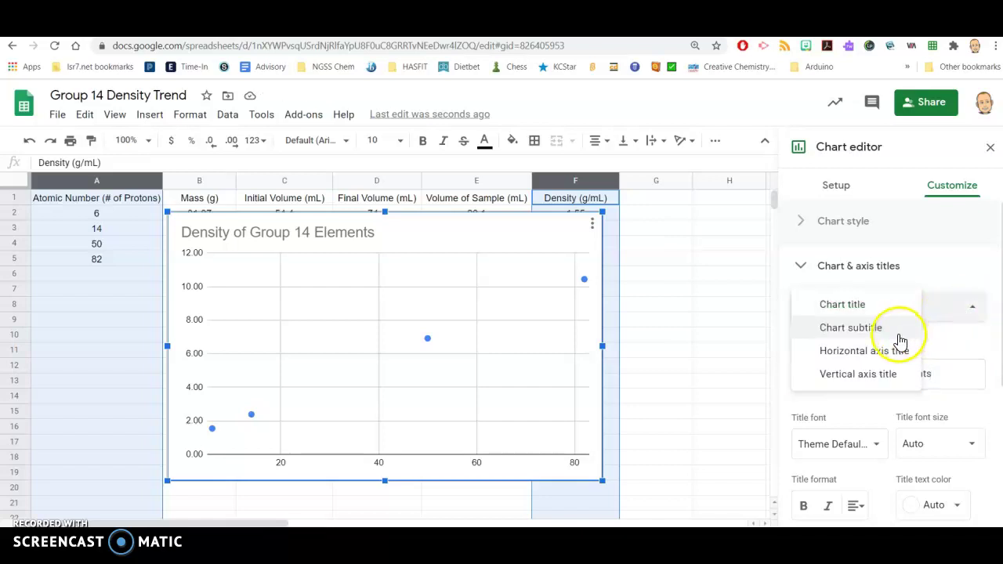
click(886, 354)
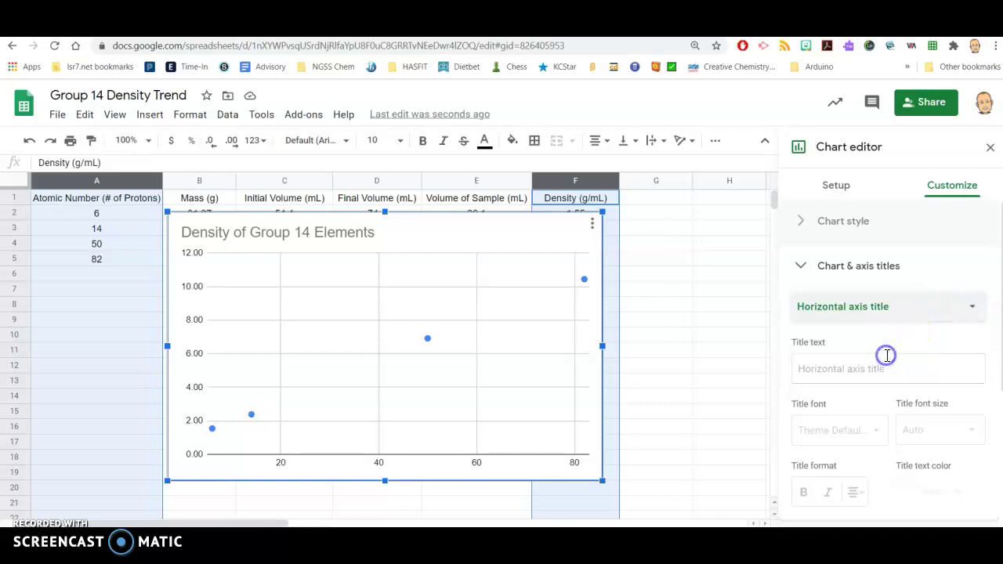
click(872, 369)
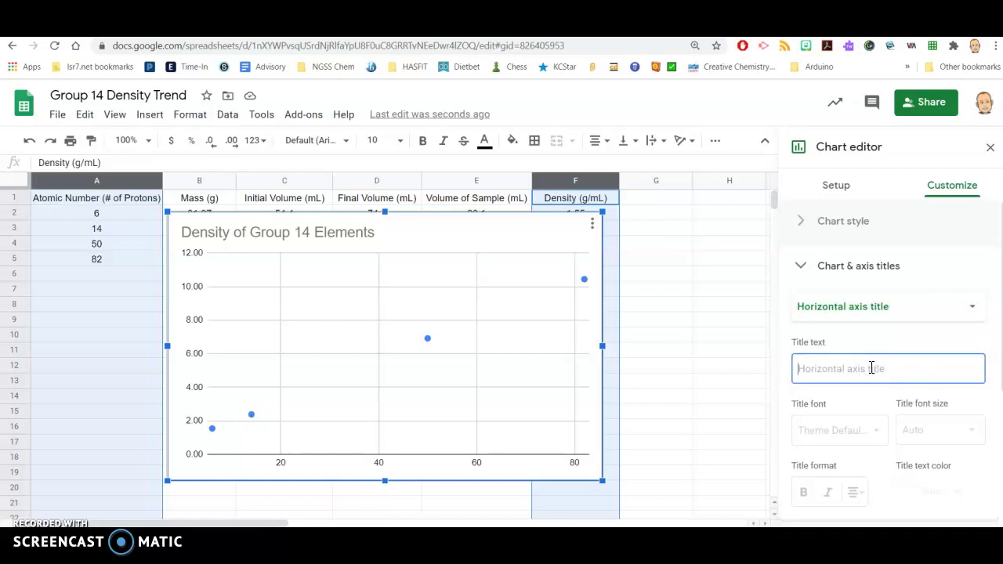
text(Atomic Nu)
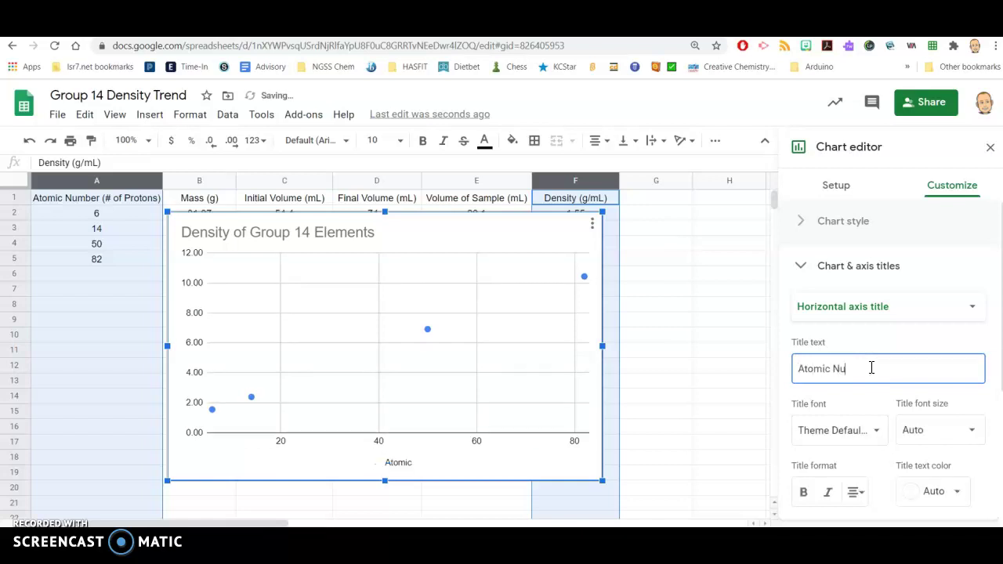
text(mber (#of )
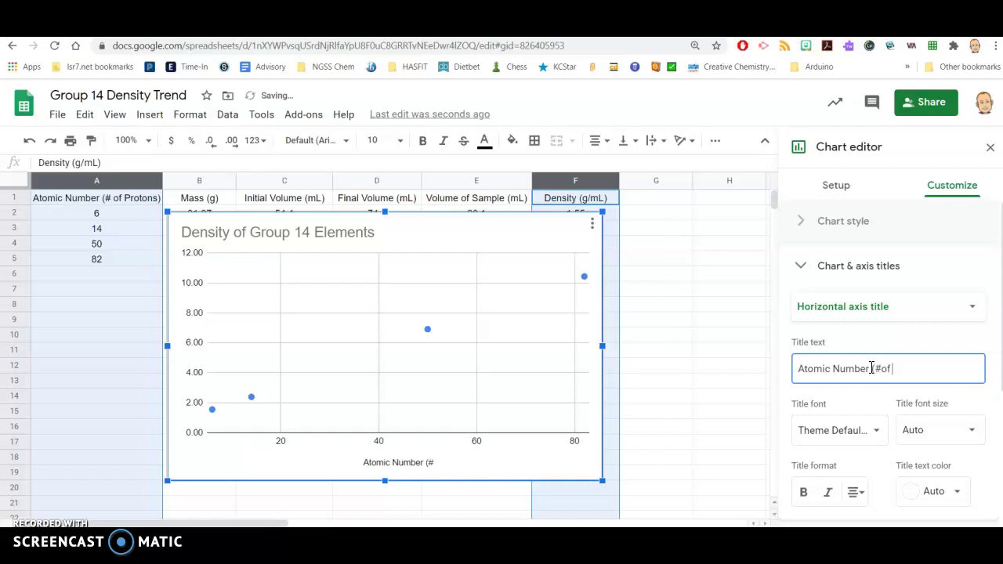
text(Protons))
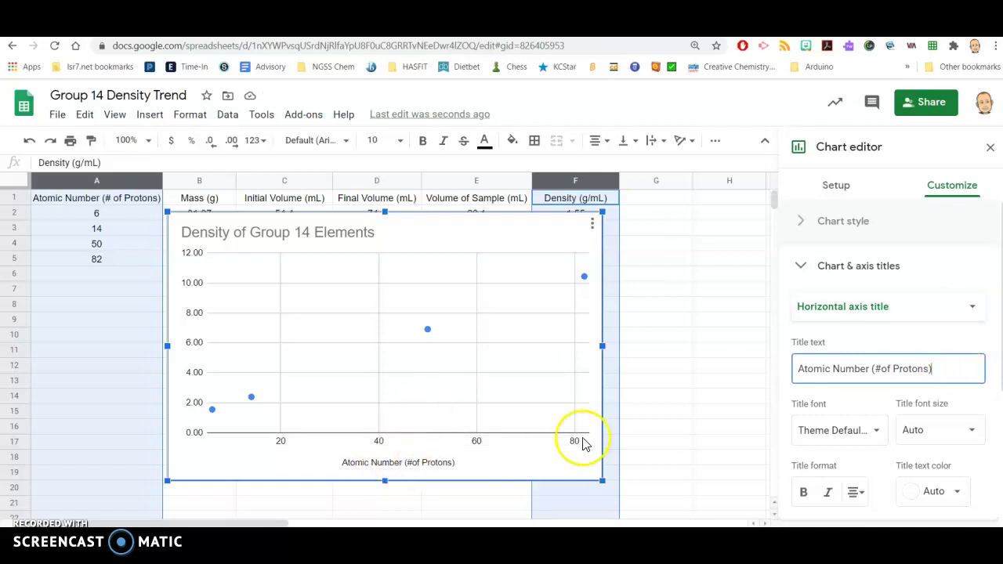
click(880, 370)
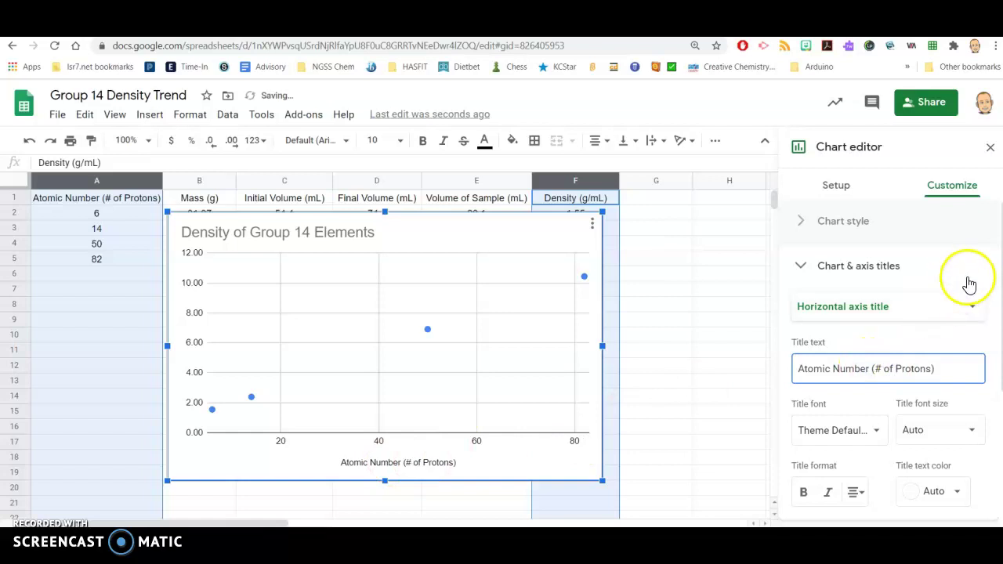
Step: Set the chart's vertical axis title to "Density (g/mL)"
click(971, 309)
click(890, 329)
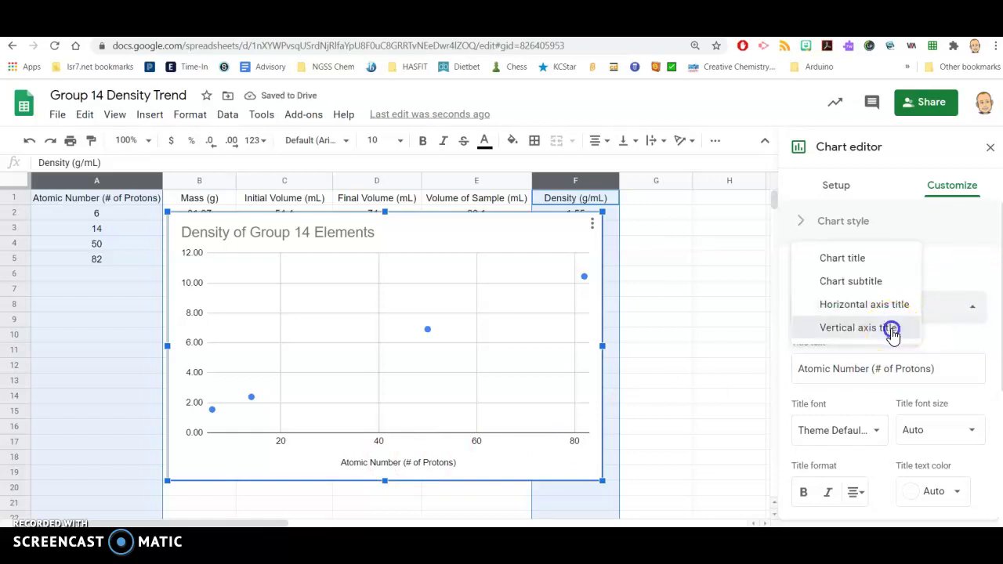
click(865, 368)
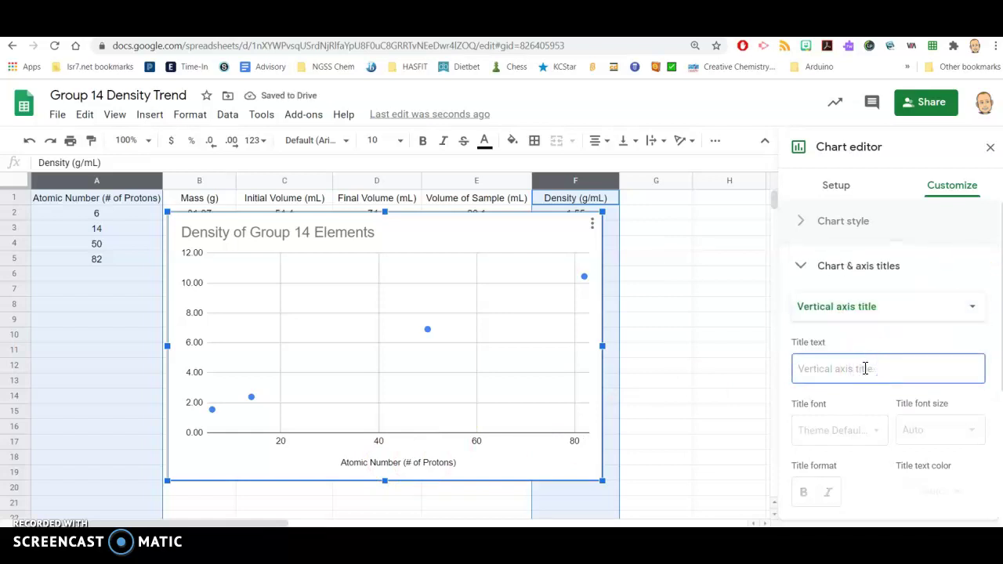
text(Density)
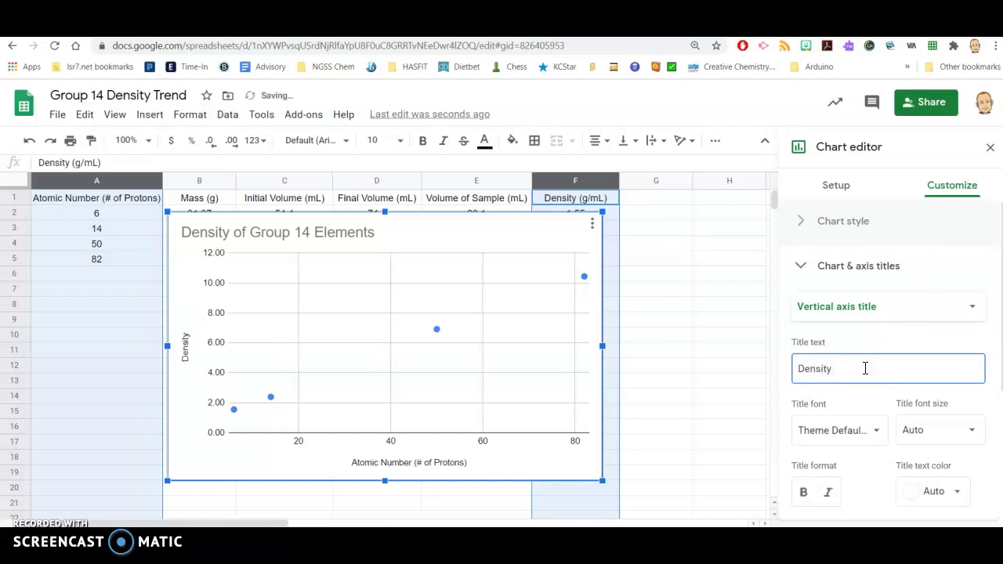
text( (g/mL))
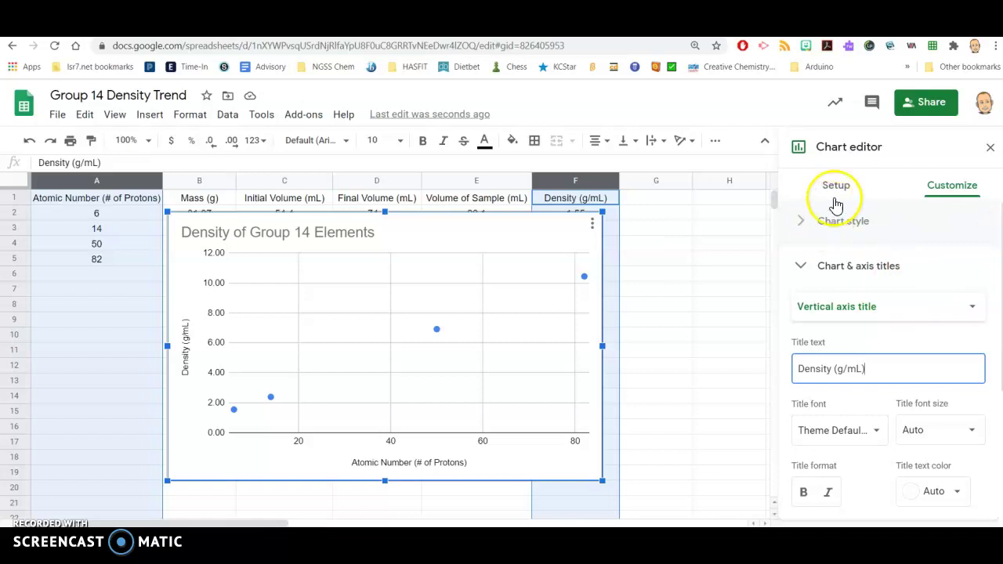
Step: Add a trendline of type Linear to the chart's density series
click(800, 267)
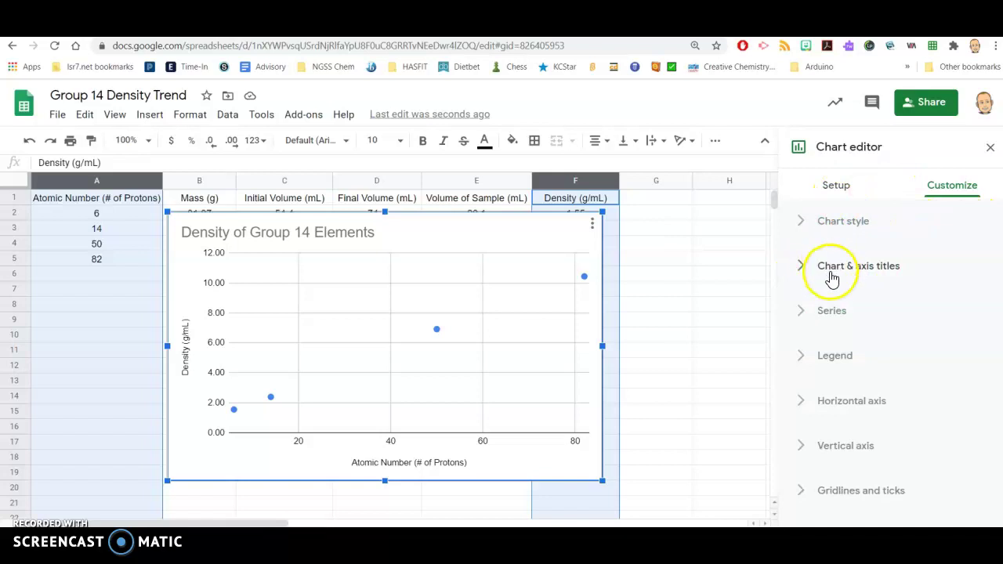
click(800, 312)
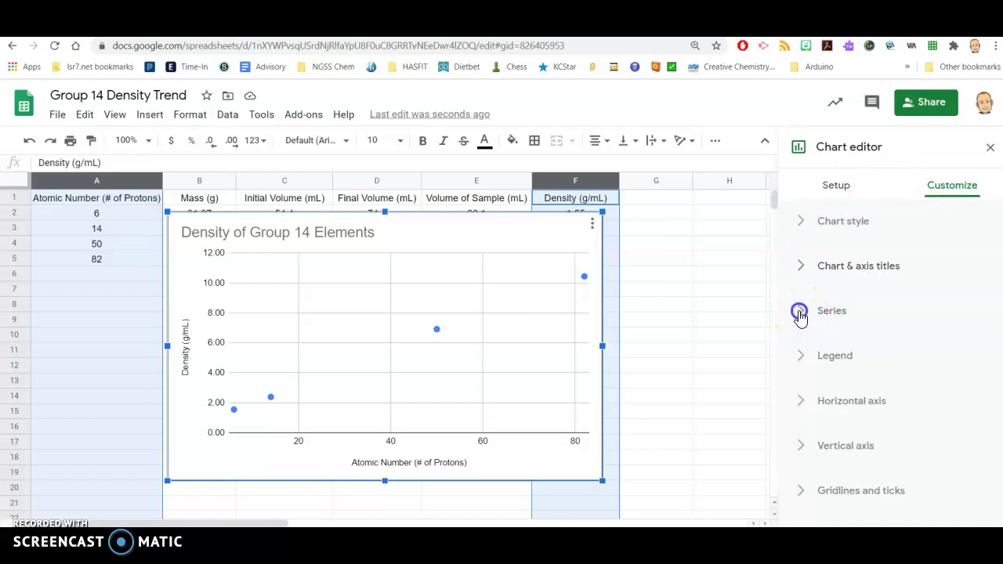
drag(999, 235, 998, 381)
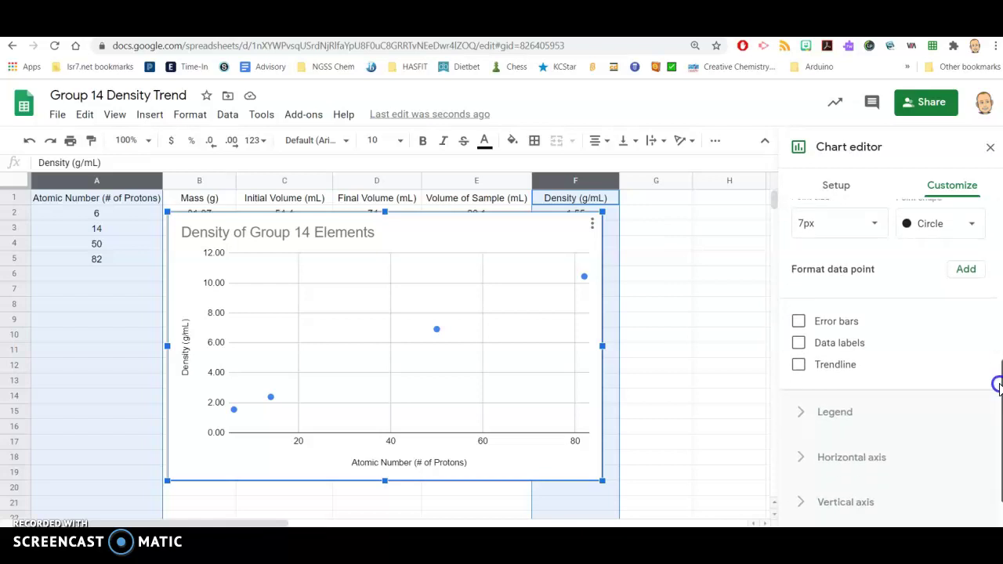
click(798, 367)
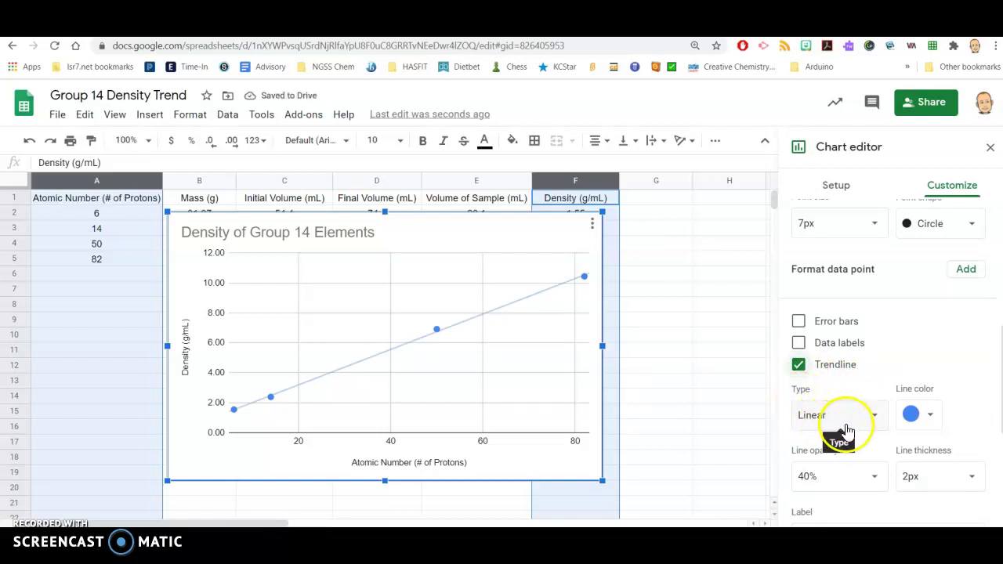
click(879, 423)
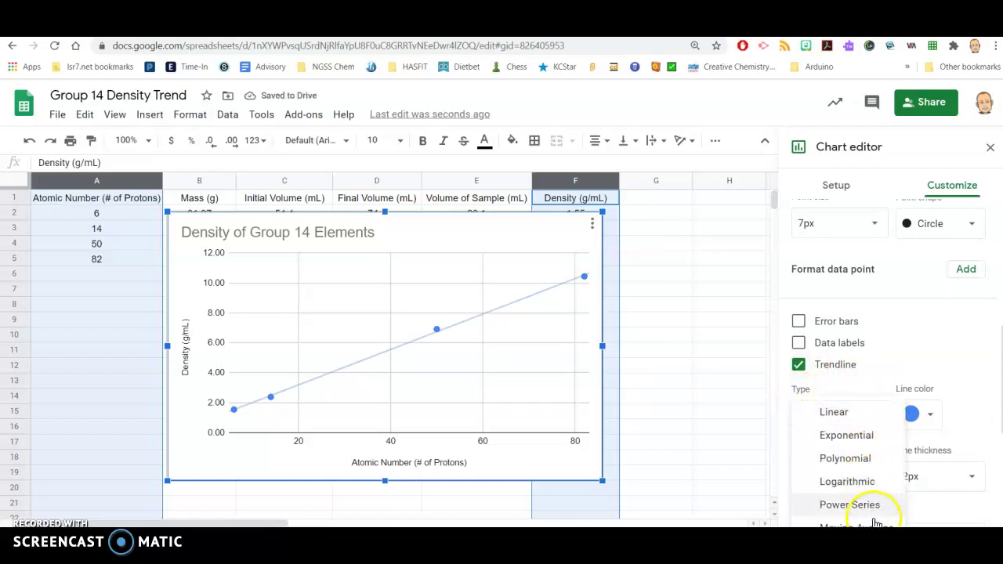
click(857, 417)
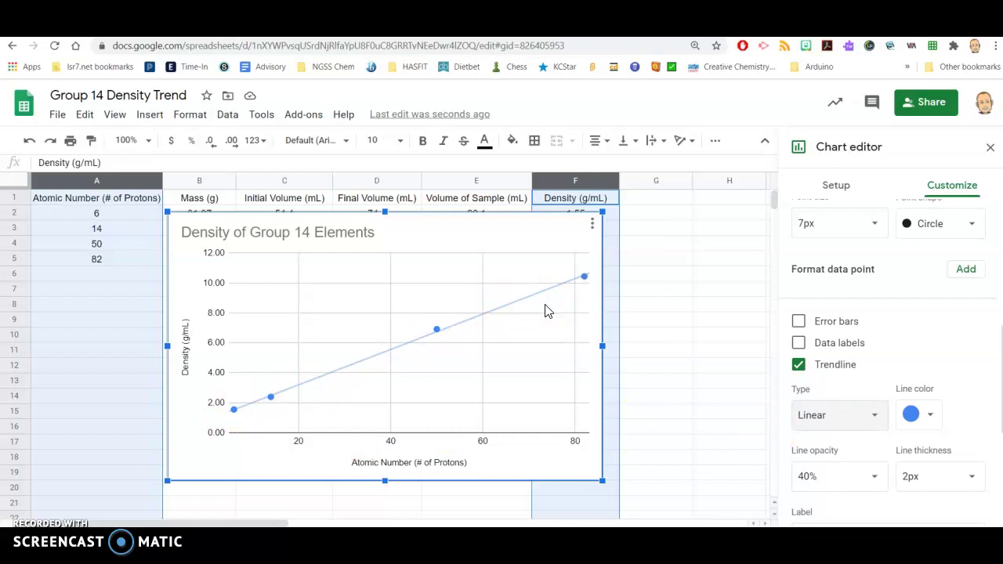
click(898, 286)
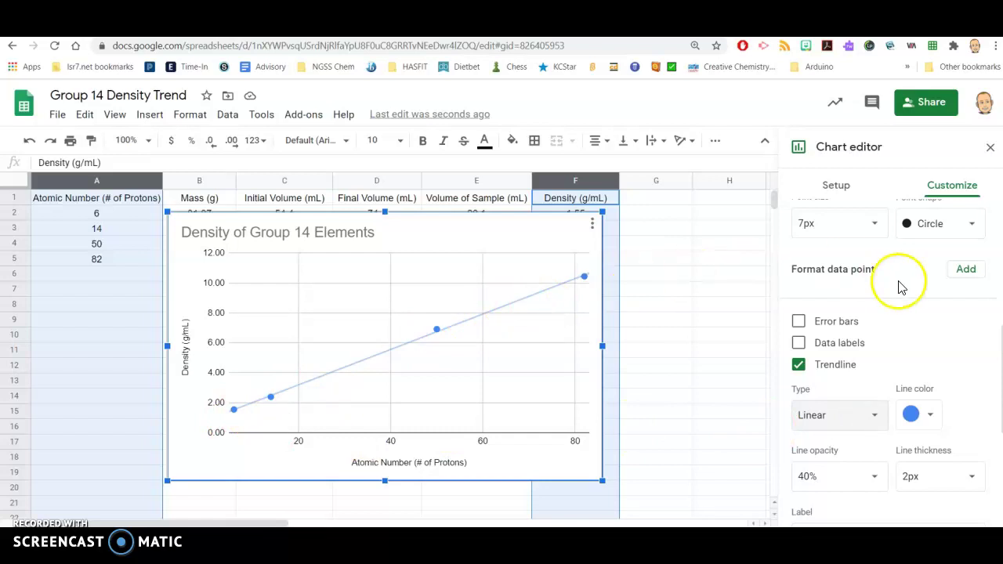
Step: Label the trendline with its equation using the Use Equation option
scroll(898, 313, down, 2)
scroll(892, 365, down, 3)
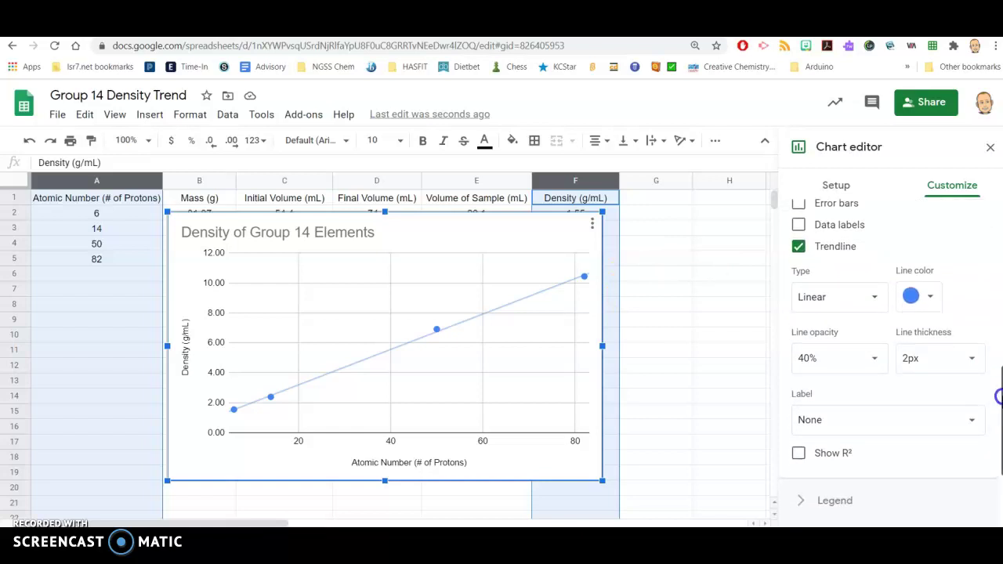
click(811, 375)
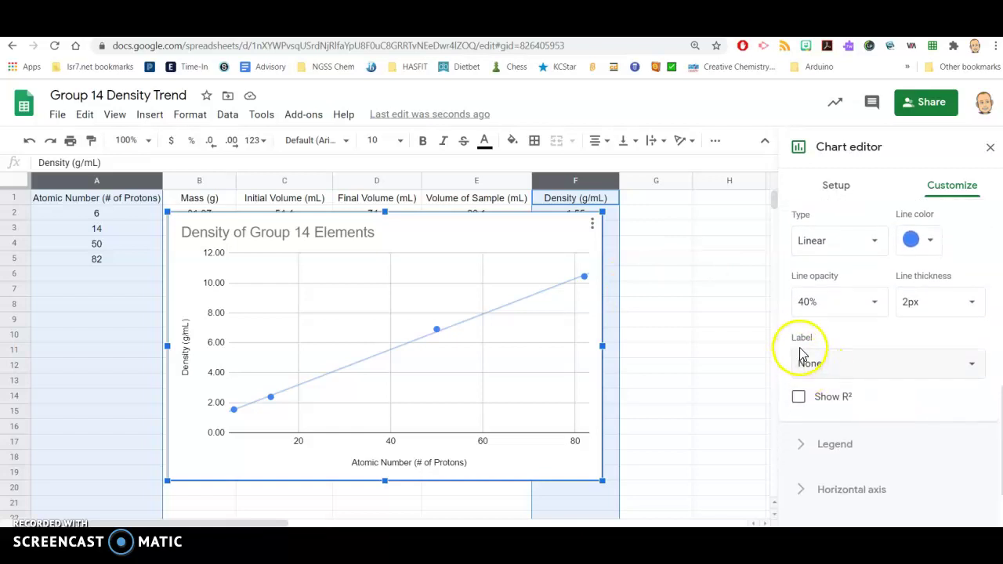
click(960, 363)
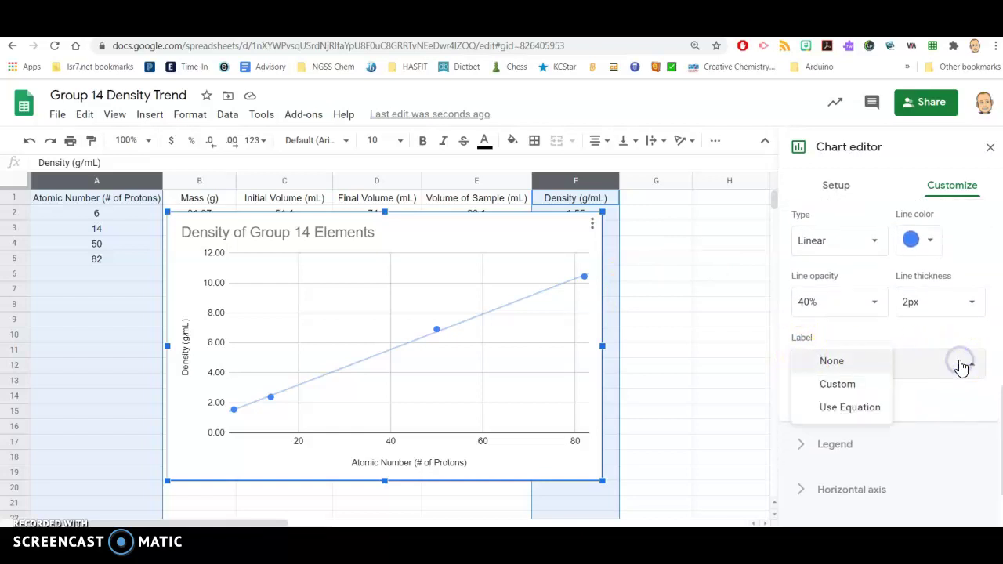
click(870, 411)
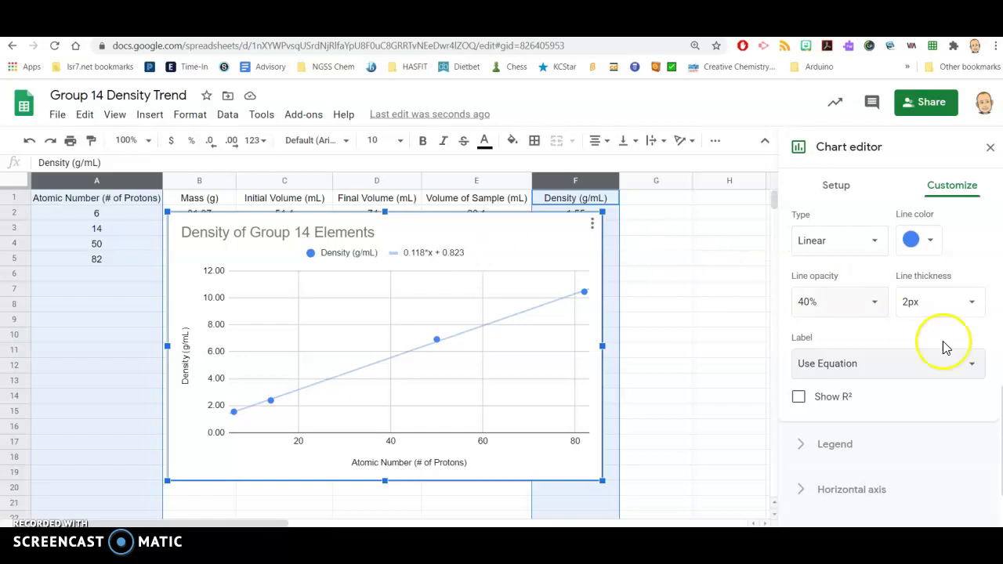
Step: Set the horizontal axis maximum to 120
scroll(998, 437, down, 1)
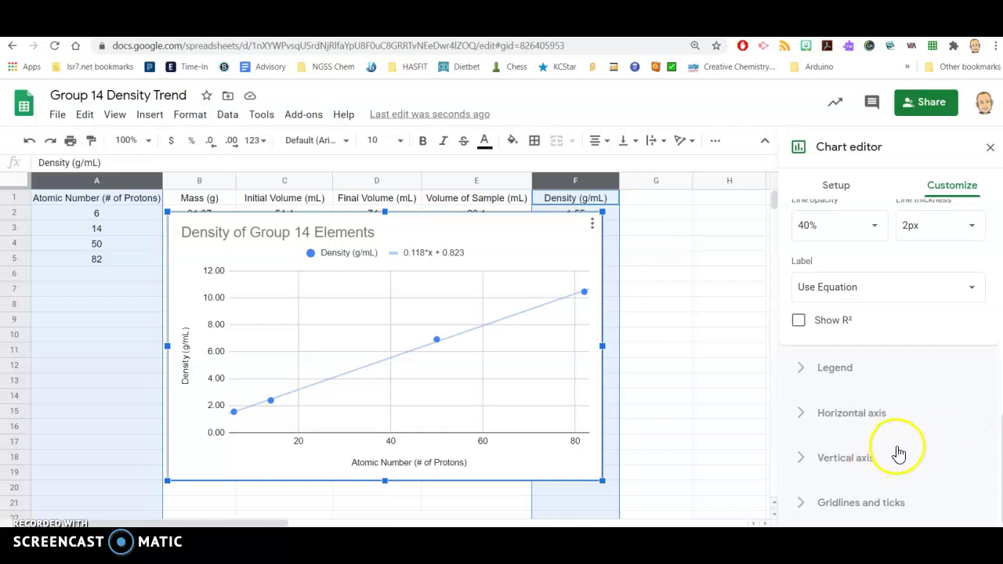
click(801, 414)
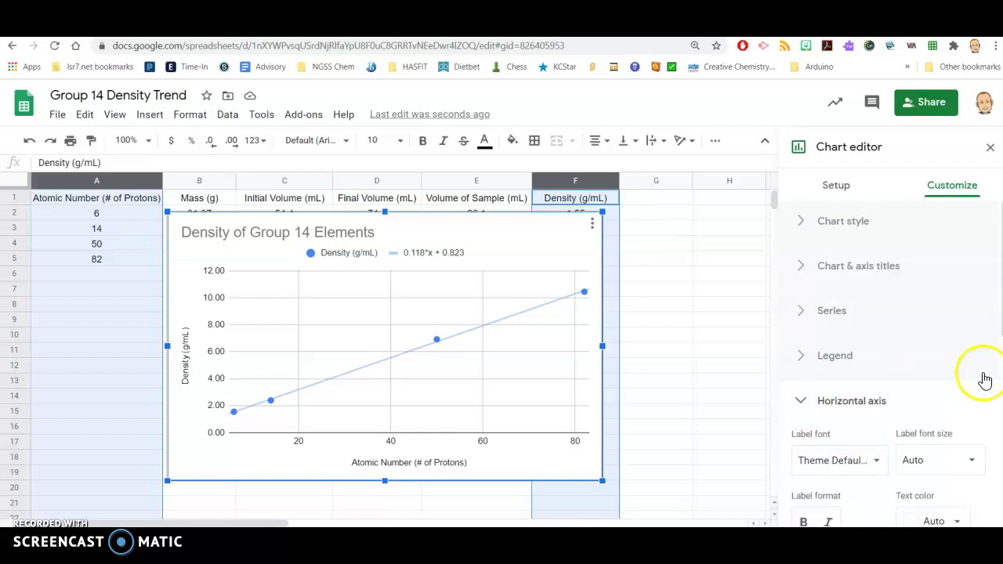
drag(996, 318, 995, 440)
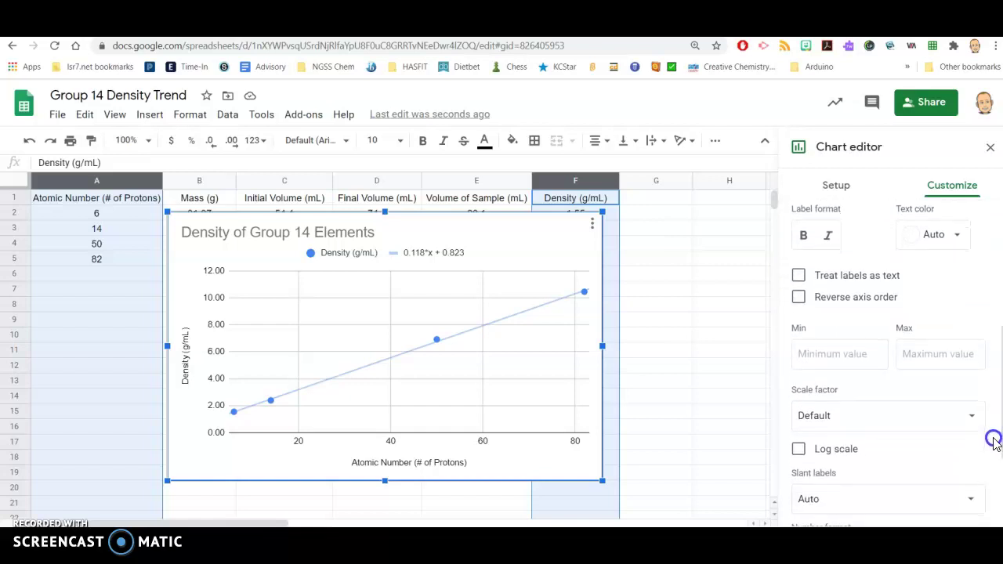
click(941, 354)
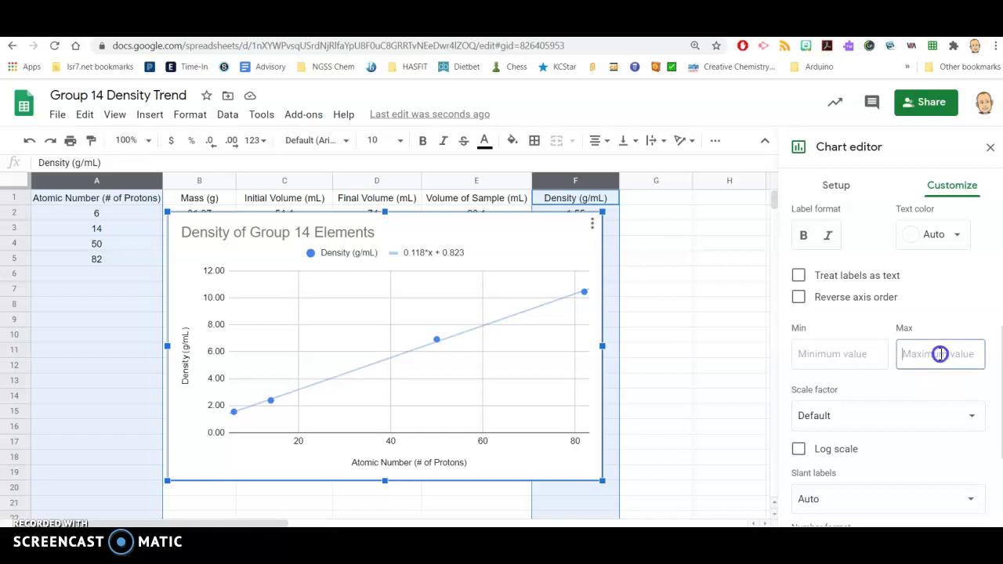
text(120)
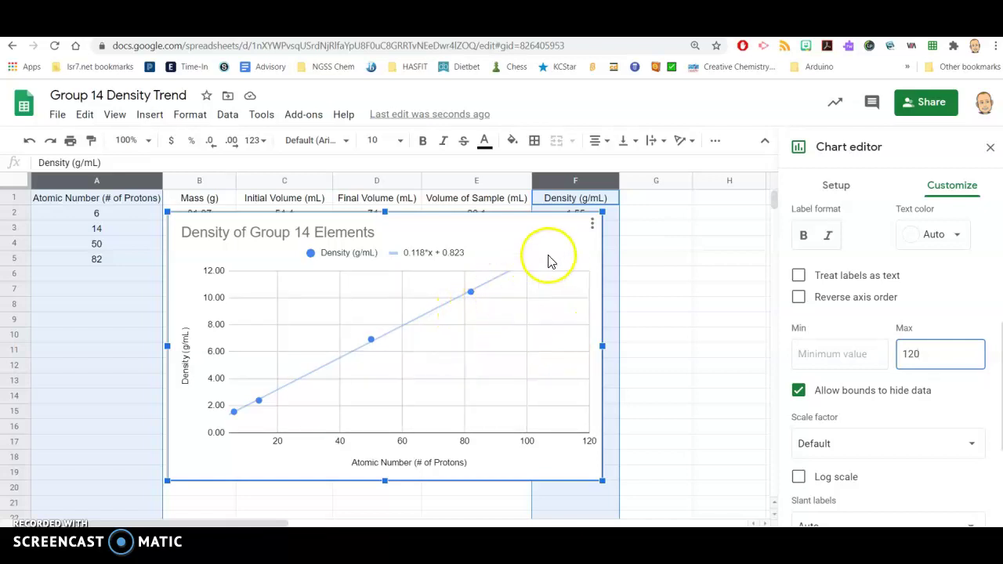
scroll(911, 287, up, 2)
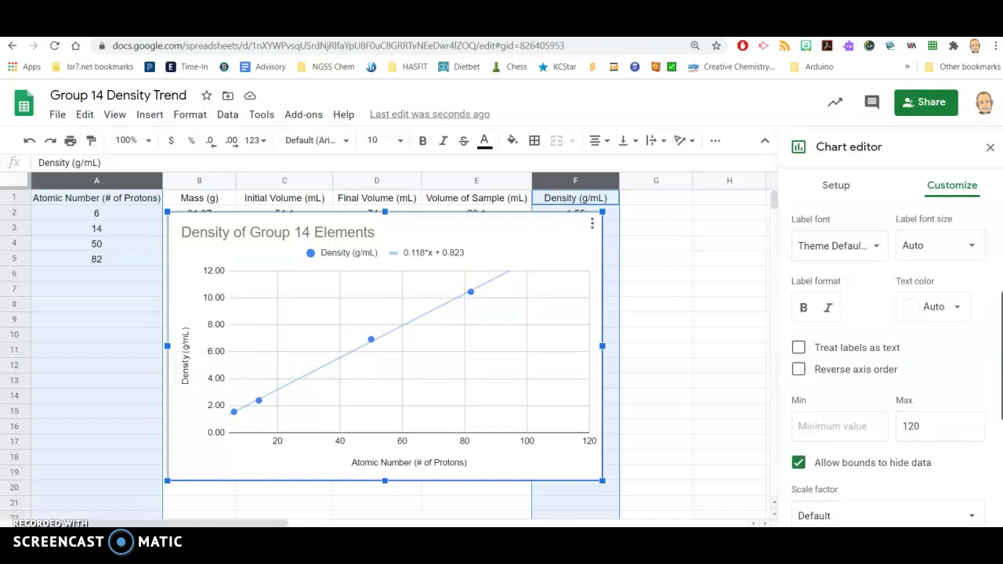
click(807, 247)
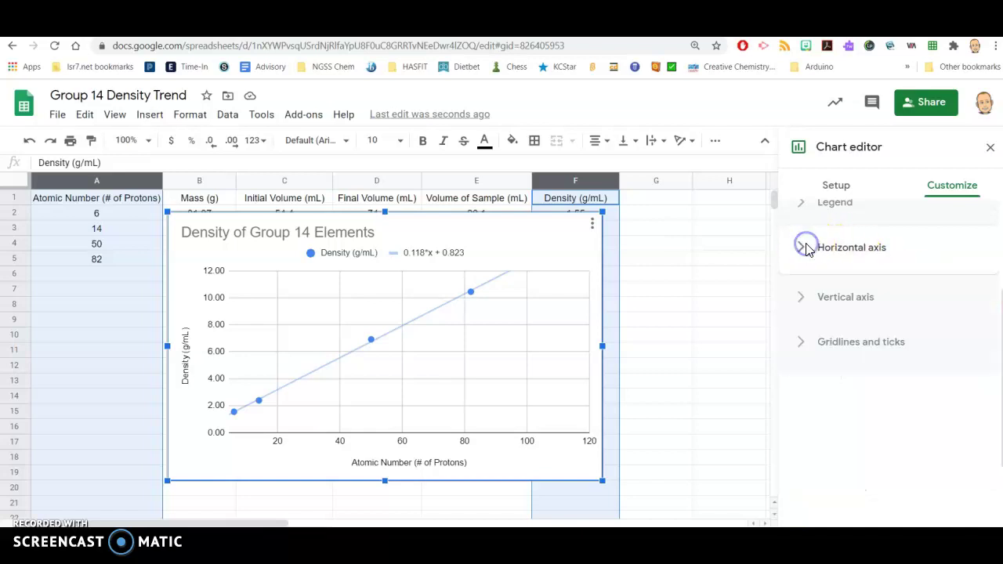
Step: Set the vertical axis maximum to 15
click(808, 445)
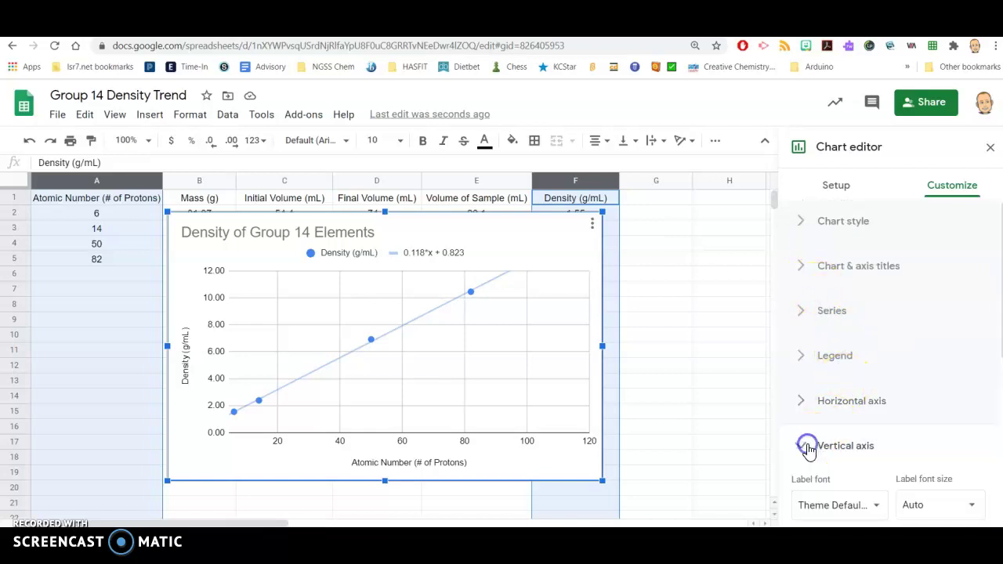
drag(996, 345, 995, 445)
click(960, 420)
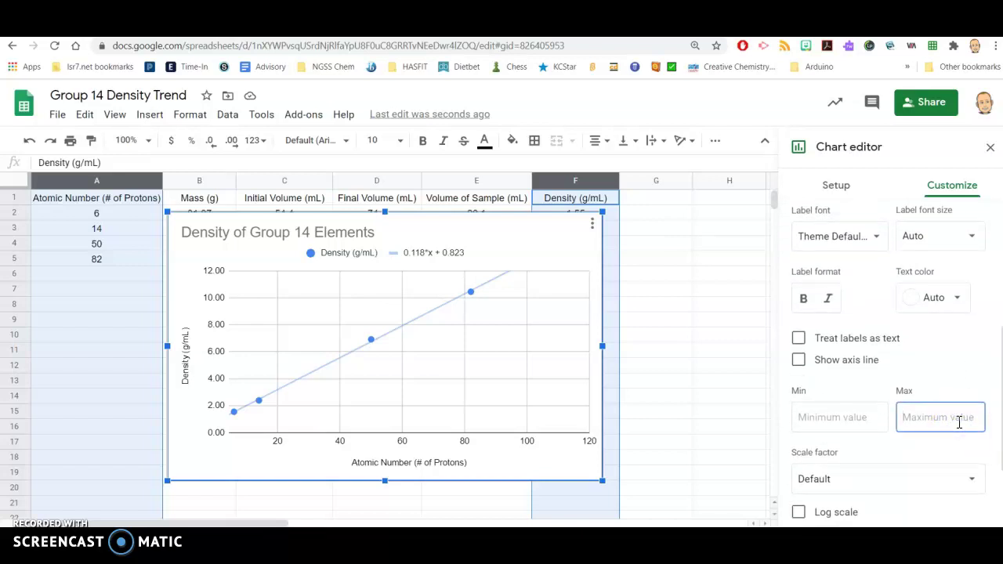
text(15)
click(958, 397)
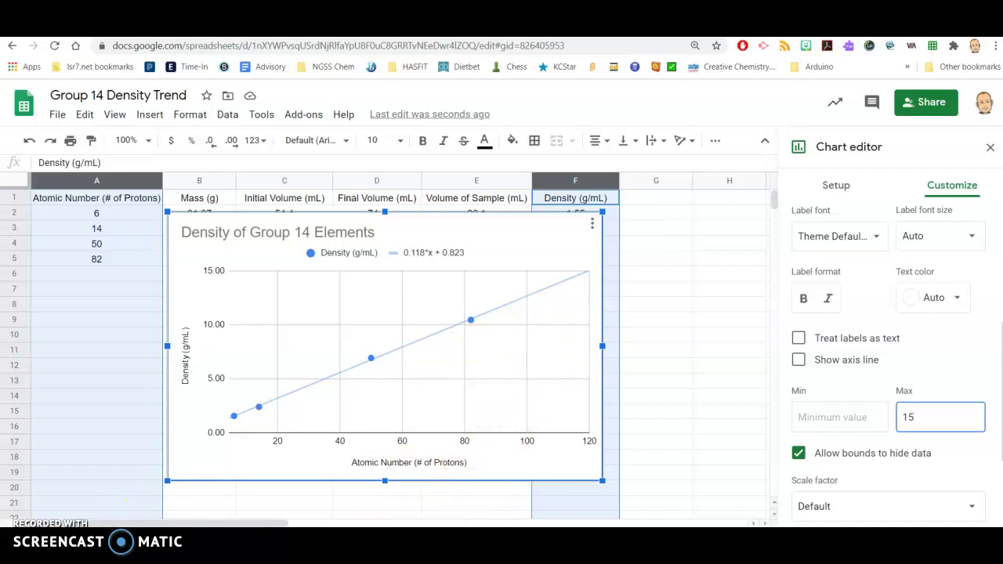
click(885, 269)
scroll(885, 269, down, 1)
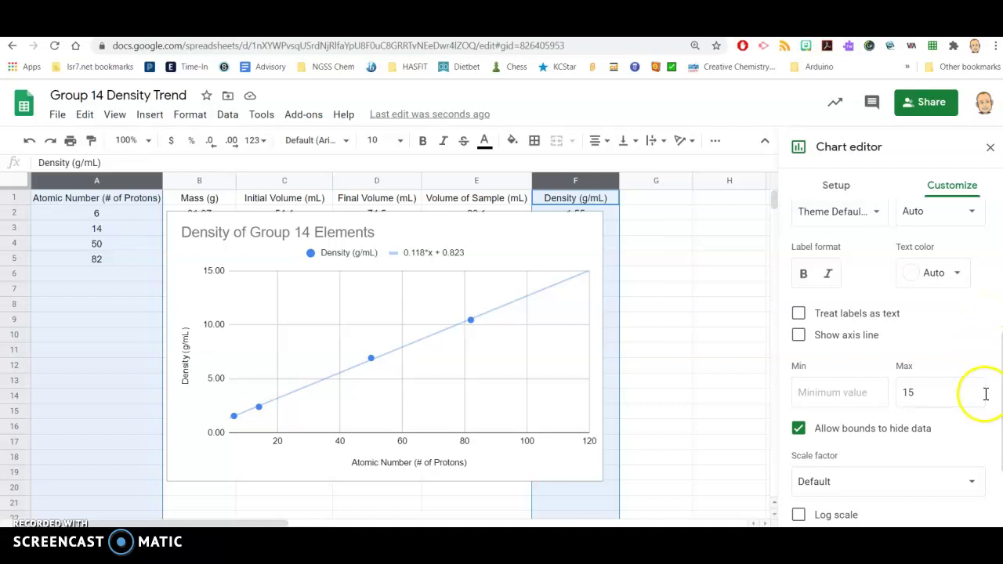
click(977, 346)
click(963, 340)
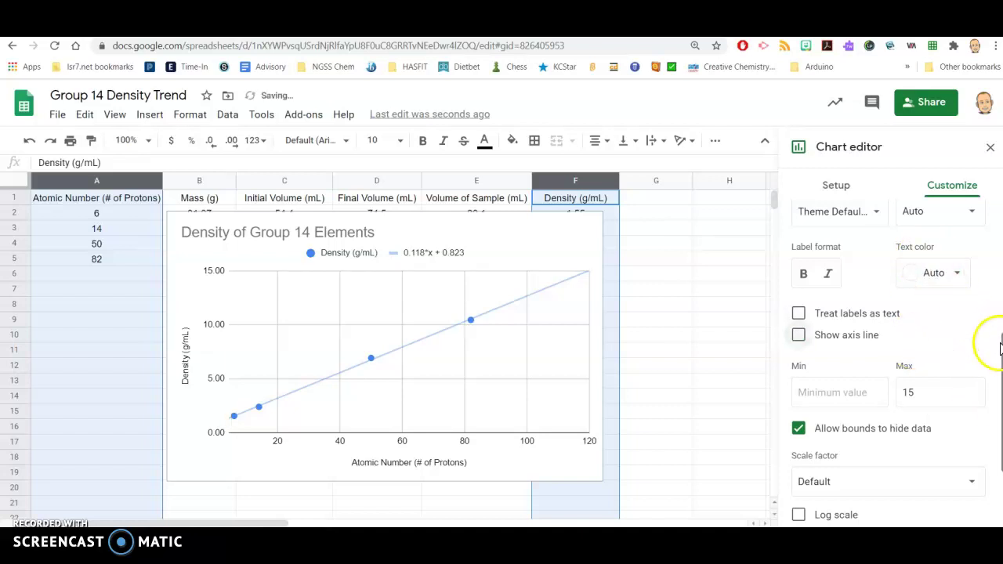
scroll(992, 337, down, 1)
drag(992, 337, 990, 278)
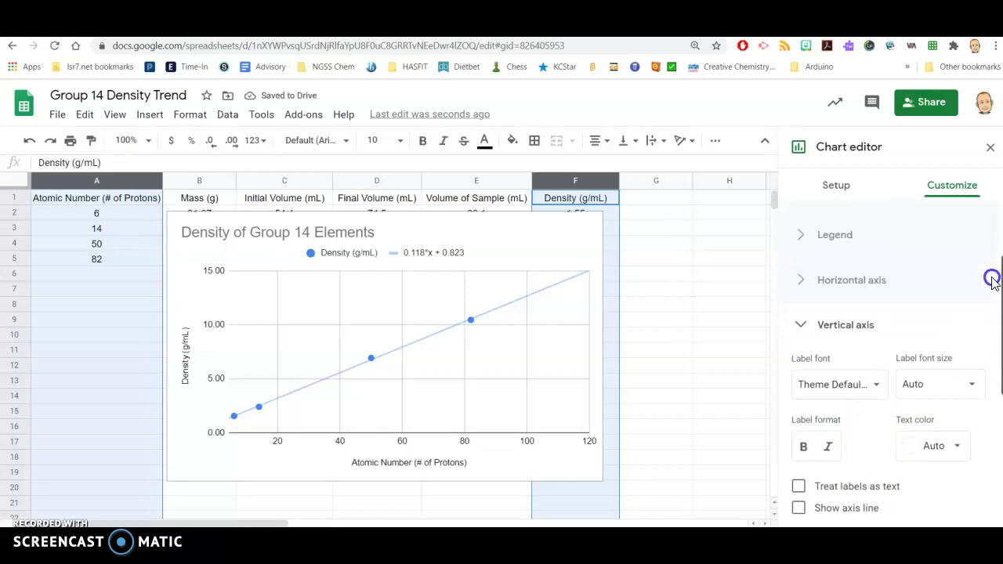
Step: Turn on minor gridlines for the chart's vertical axis
click(797, 324)
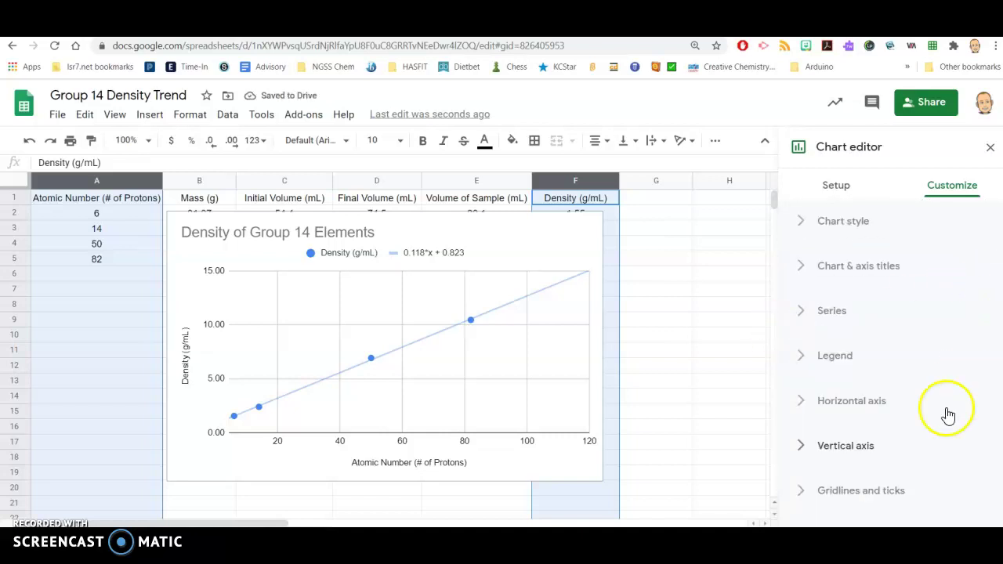
click(880, 492)
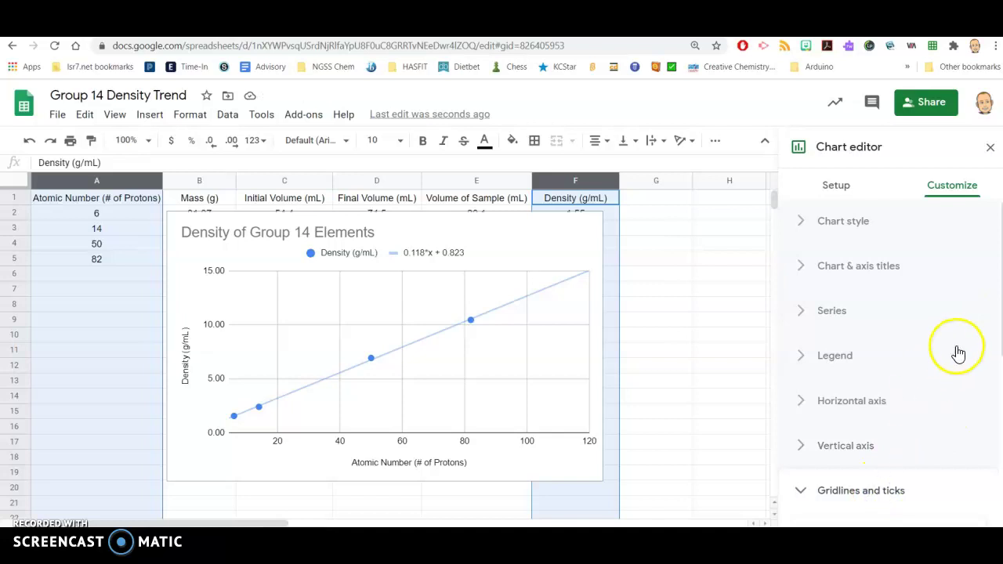
drag(995, 297, 996, 470)
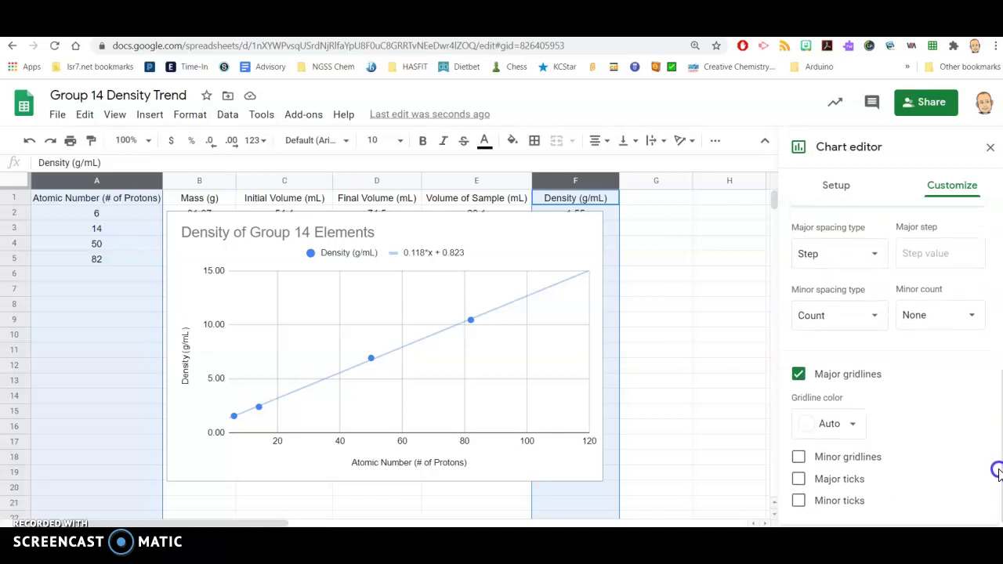
click(798, 459)
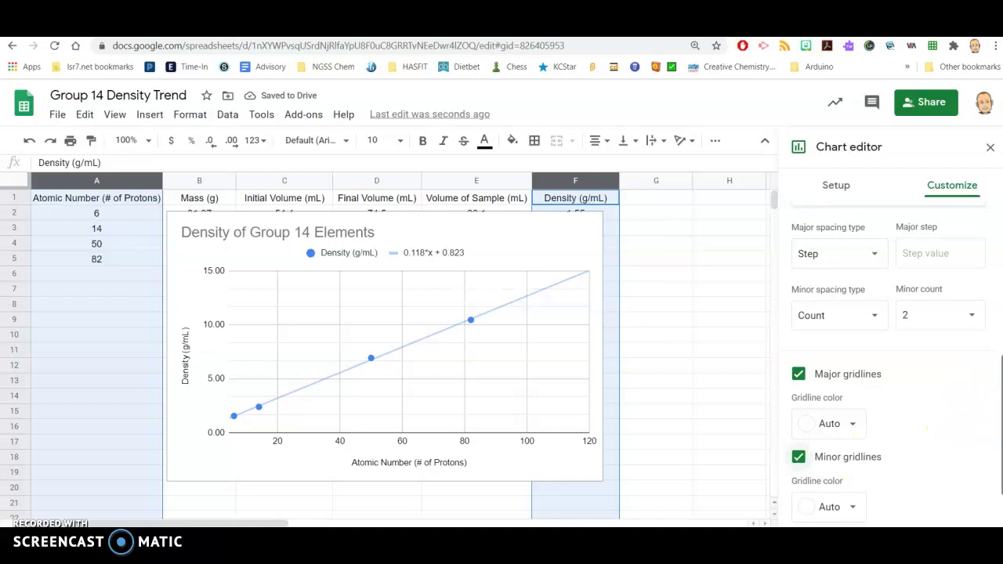
drag(998, 423, 998, 429)
scroll(927, 429, down, 1)
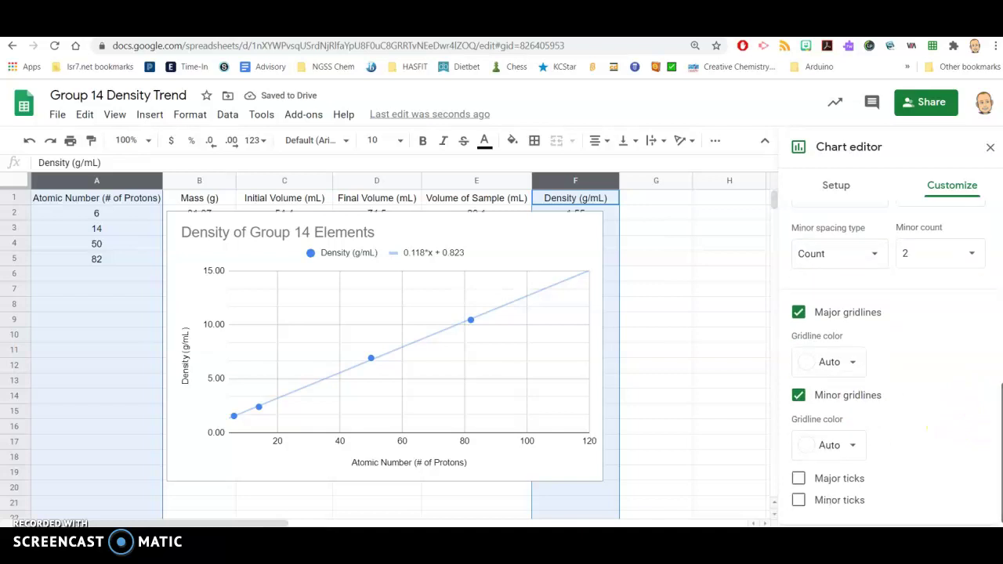
click(799, 505)
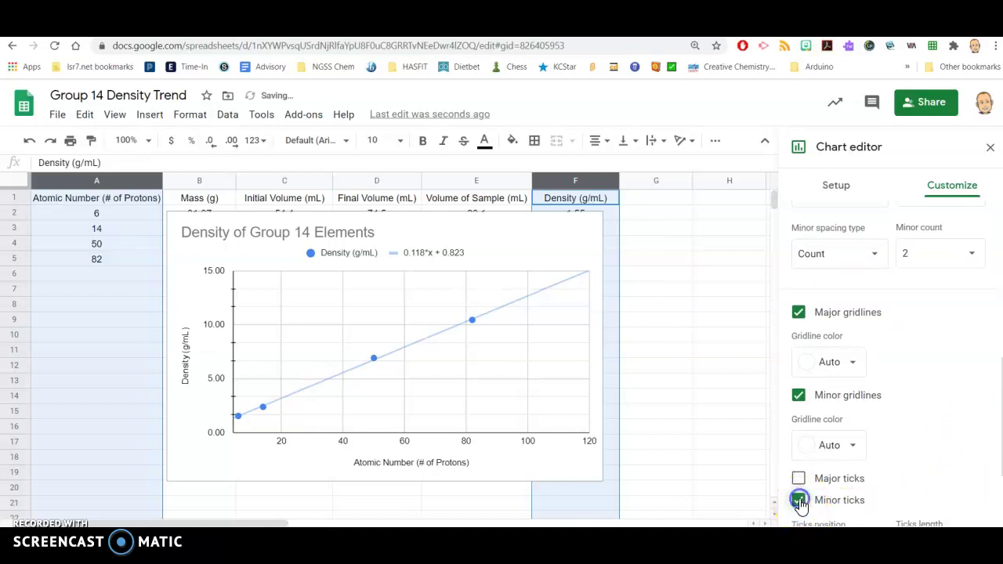
click(799, 503)
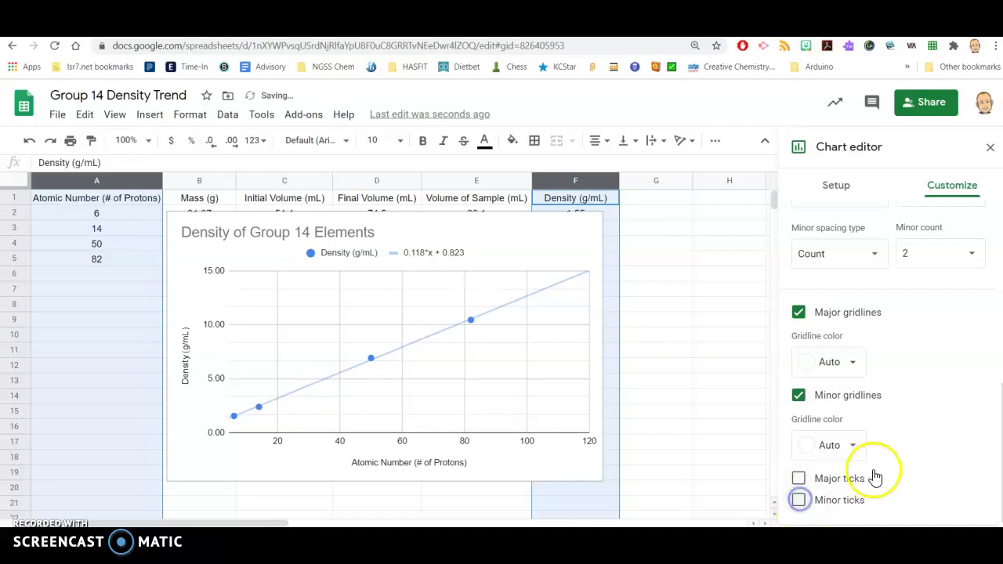
Step: Switch the gridline settings to the horizontal axis and turn on its minor gridlines
drag(1001, 451, 998, 374)
click(970, 303)
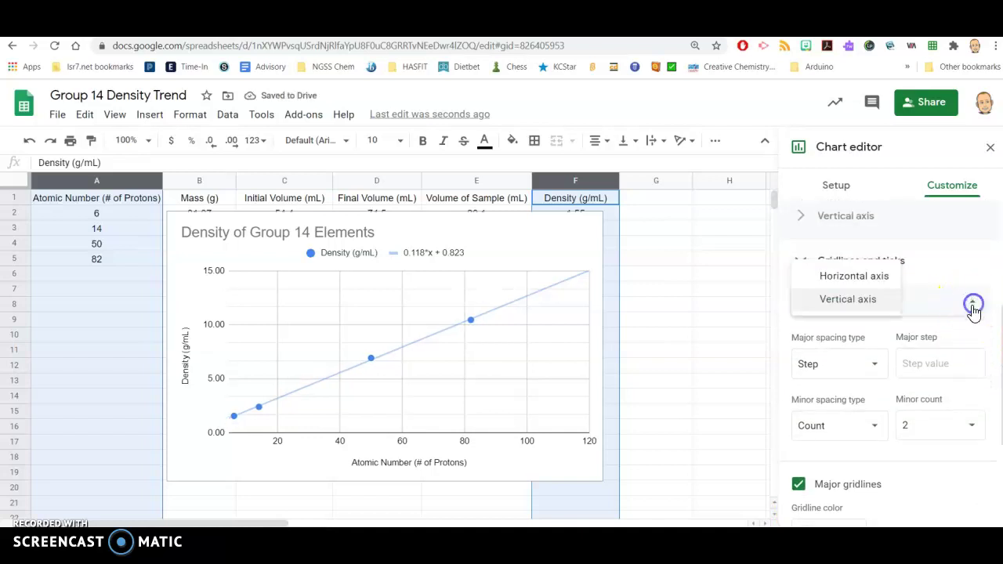
click(871, 287)
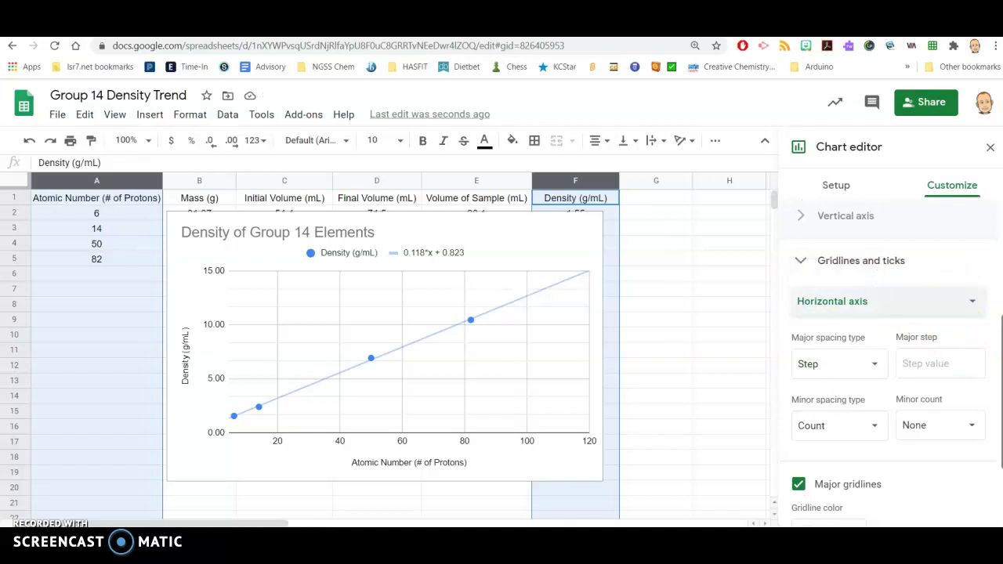
scroll(982, 449, down, 3)
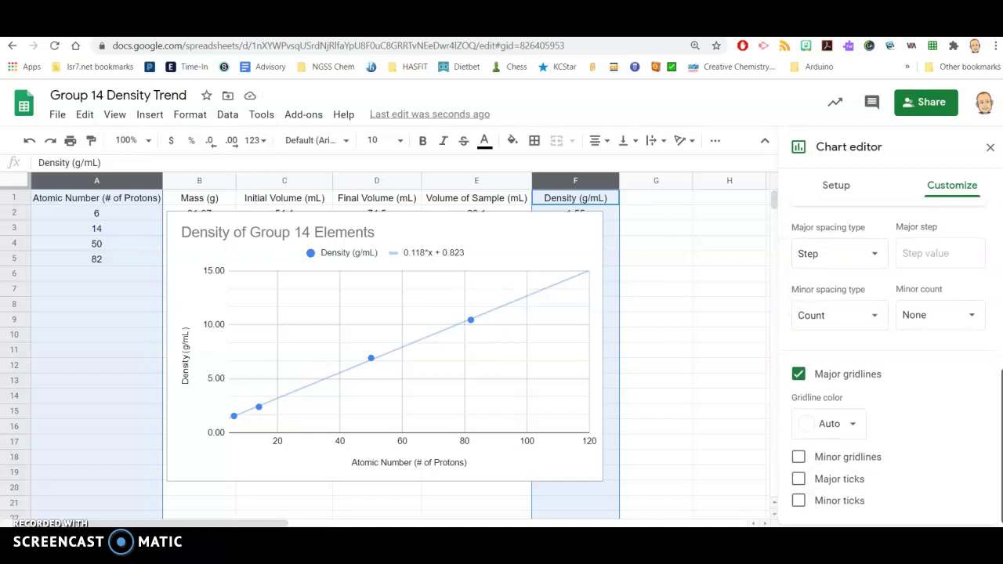
click(798, 458)
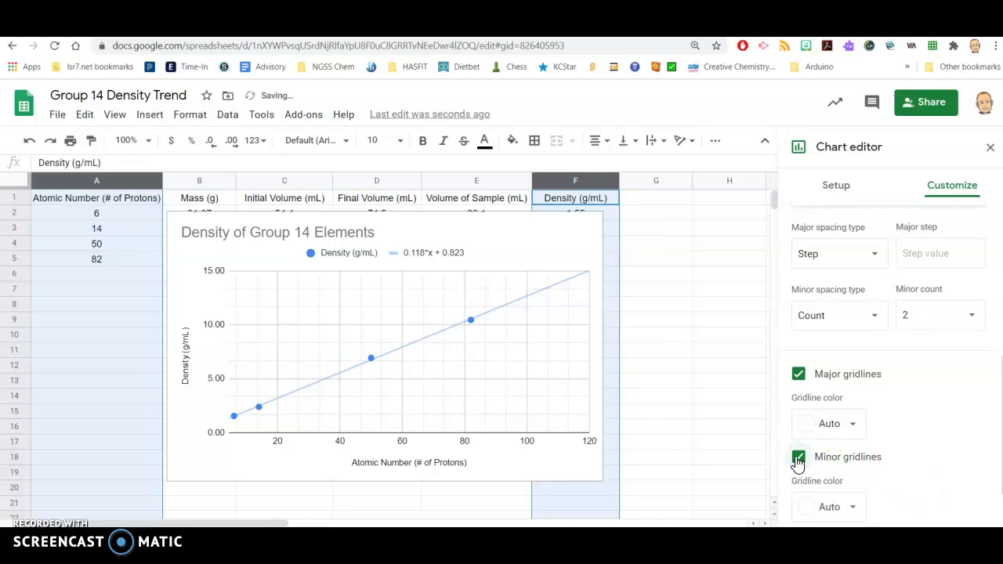